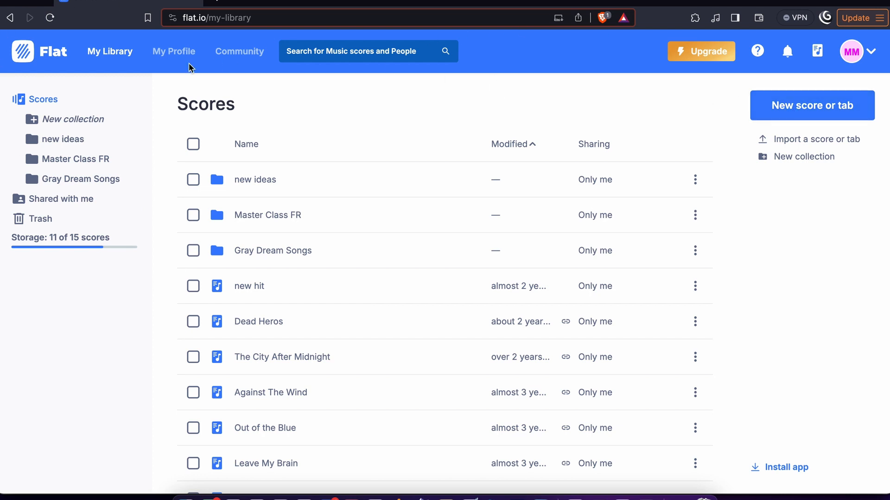
Start a new private score titled "The Musik Korner - Sample" and proceed to its instrument selection
scroll(320, 335, "down", 3)
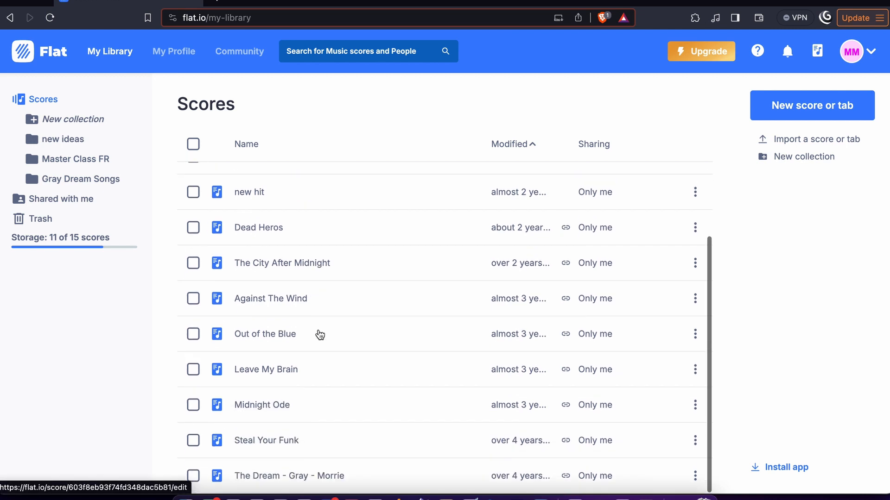
scroll(320, 335, "up", 2)
scroll(319, 334, "down", 2)
scroll(320, 335, "up", 2)
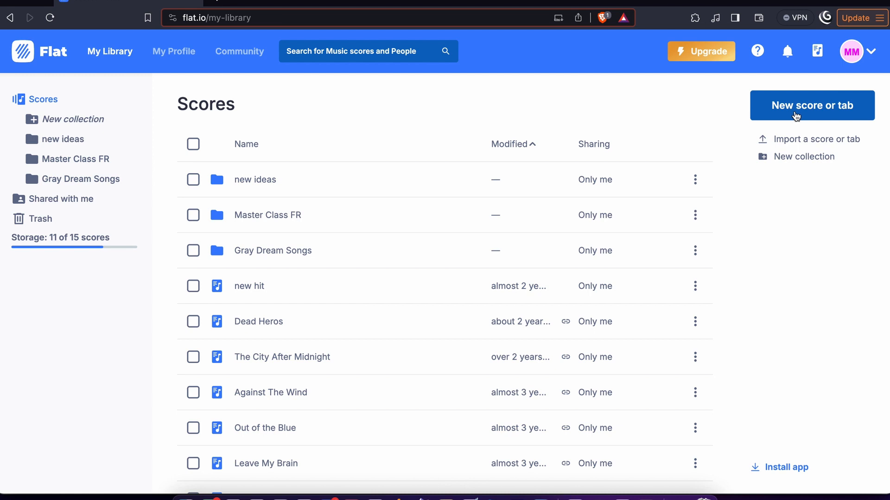
left_click(814, 115)
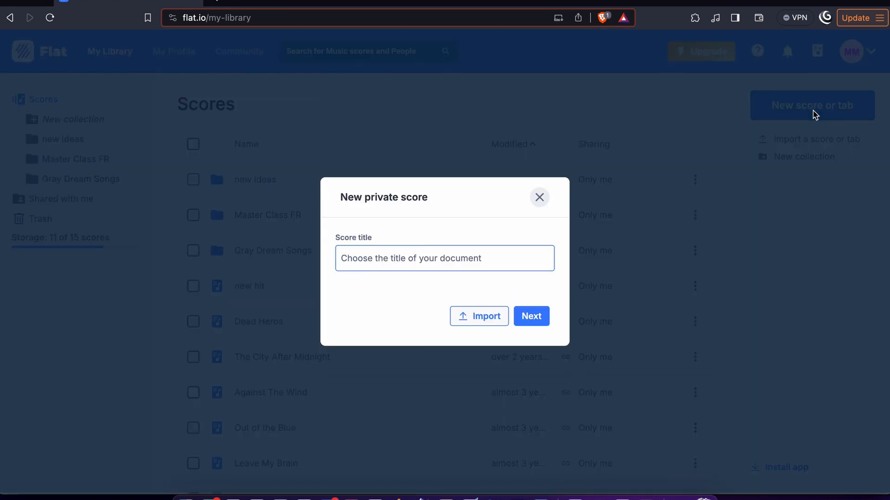
type("The Musi")
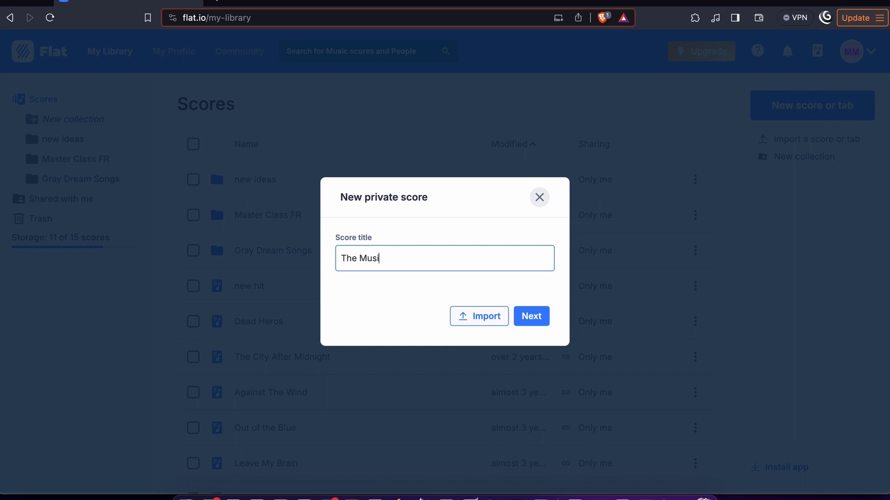
type("k Korner - Sample")
left_click(536, 320)
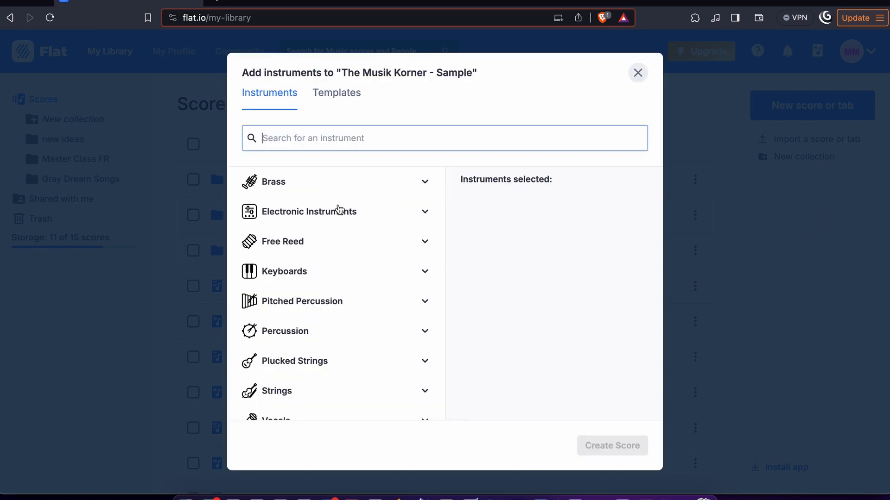
Look through the available instruments in the Brass, Electronic Instruments and Free Reed categories
scroll(339, 218, "down", 3)
scroll(339, 225, "up", 3)
left_click(424, 184)
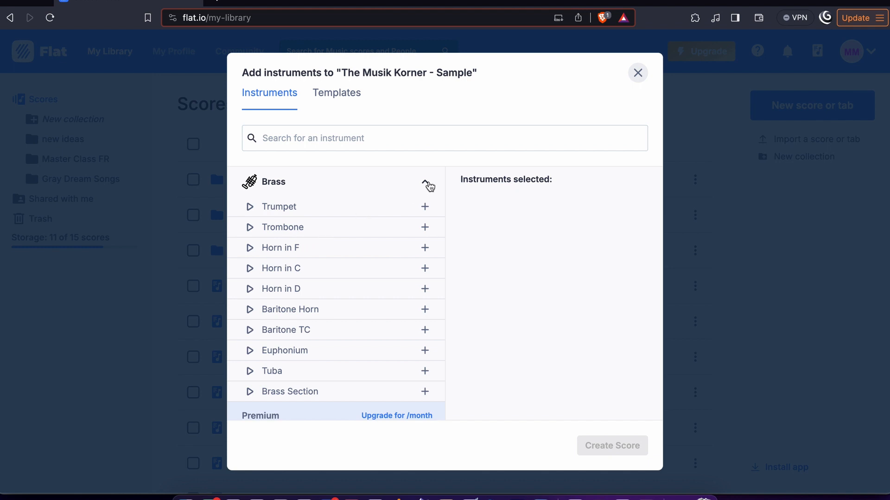
left_click(424, 183)
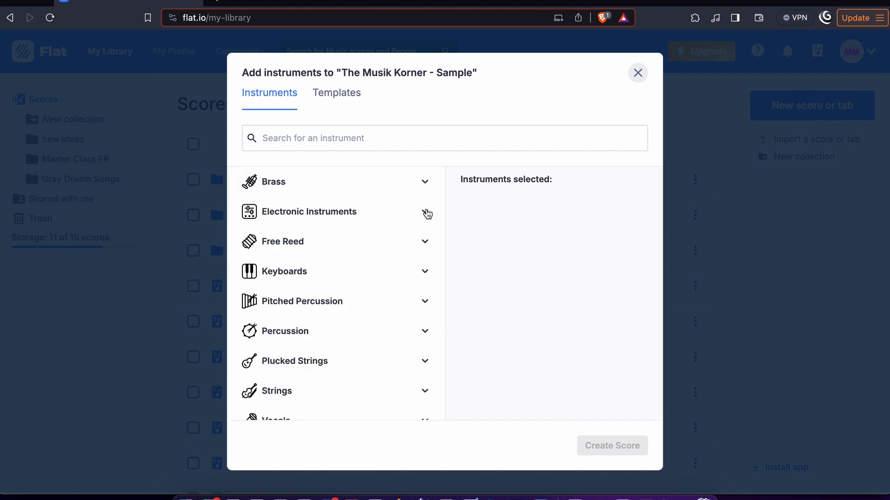
left_click(424, 212)
left_click(425, 213)
left_click(427, 243)
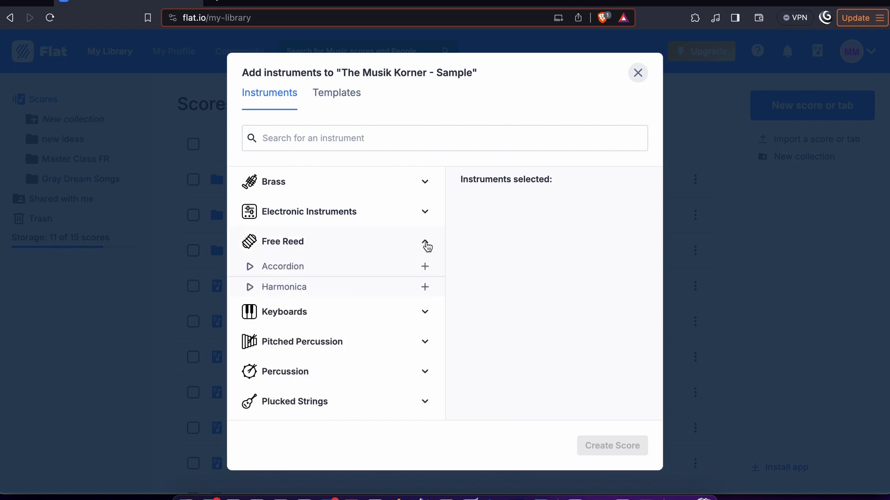
left_click(426, 245)
Add one Piano from the Keyboards category to the score's instruments
left_click(424, 273)
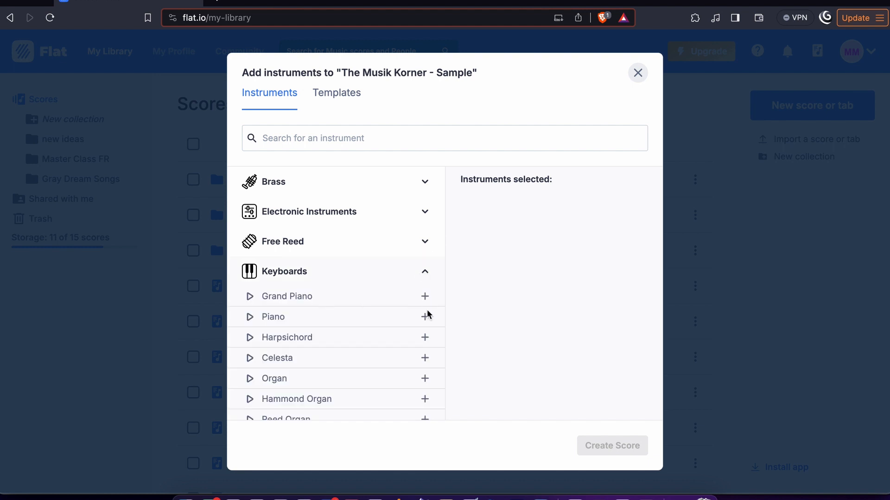
left_click(425, 318)
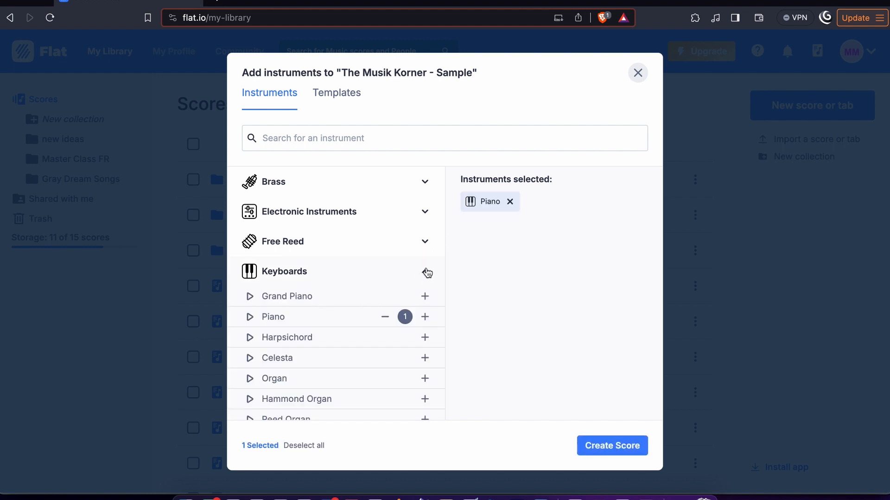
left_click(425, 272)
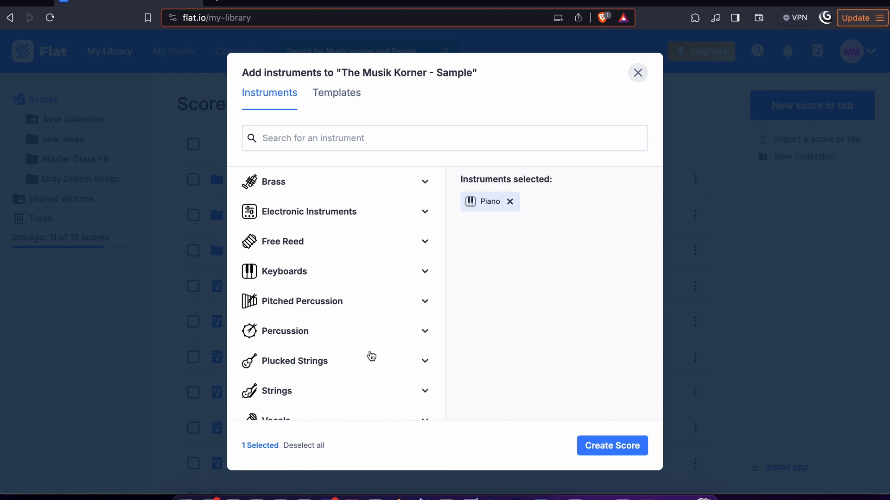
Add an Electric Bass from the Plucked Strings category to the score's instruments
scroll(373, 368, "down", 1)
left_click(378, 342)
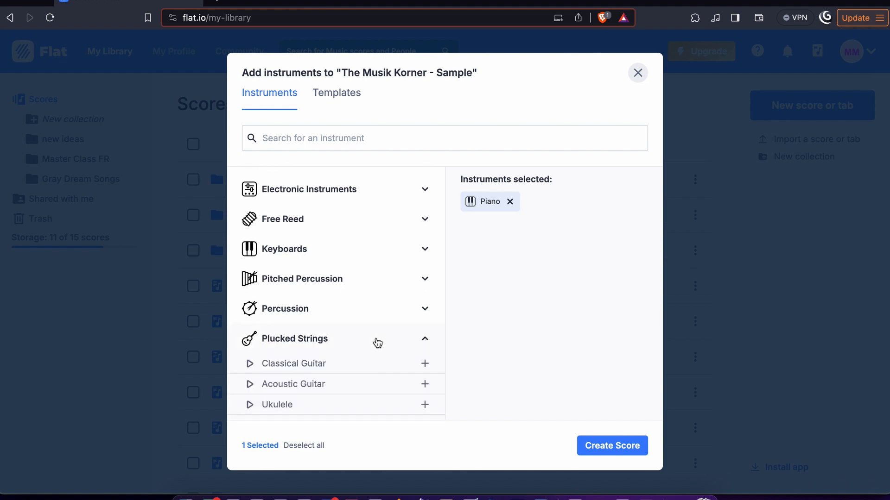
scroll(345, 369, "down", 3)
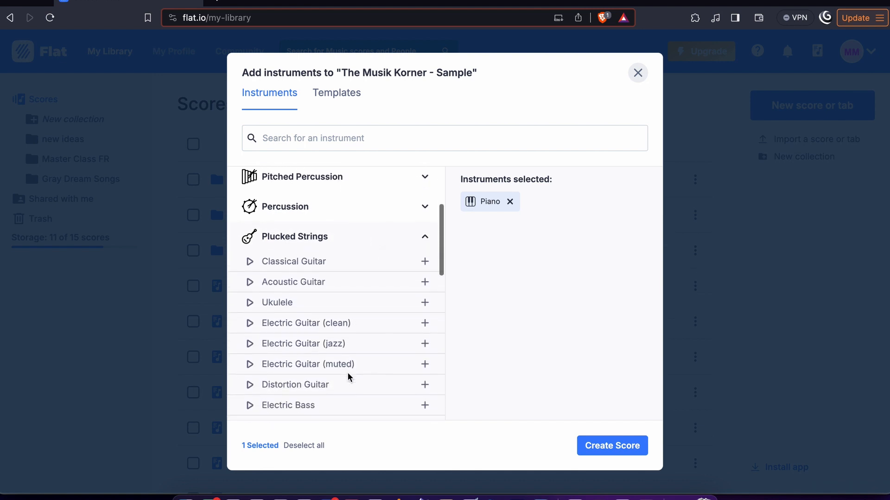
scroll(348, 372, "down", 2)
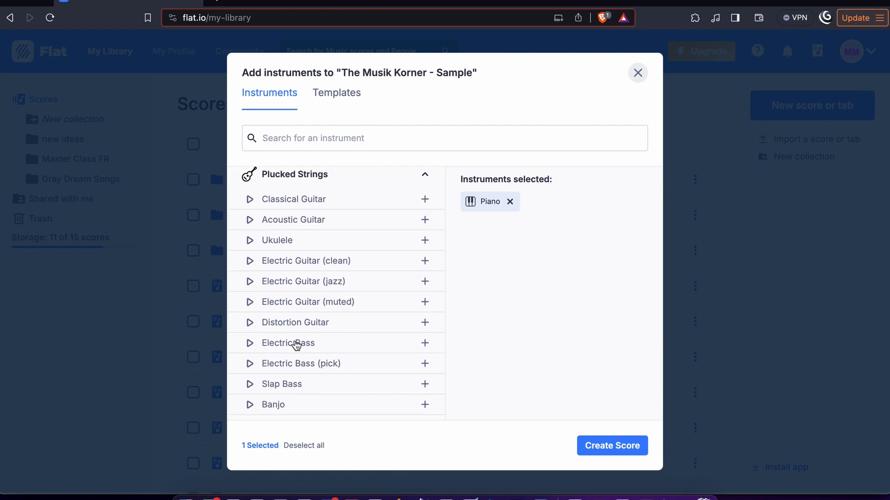
left_click(425, 343)
scroll(427, 348, "up", 2)
scroll(426, 347, "up", 3)
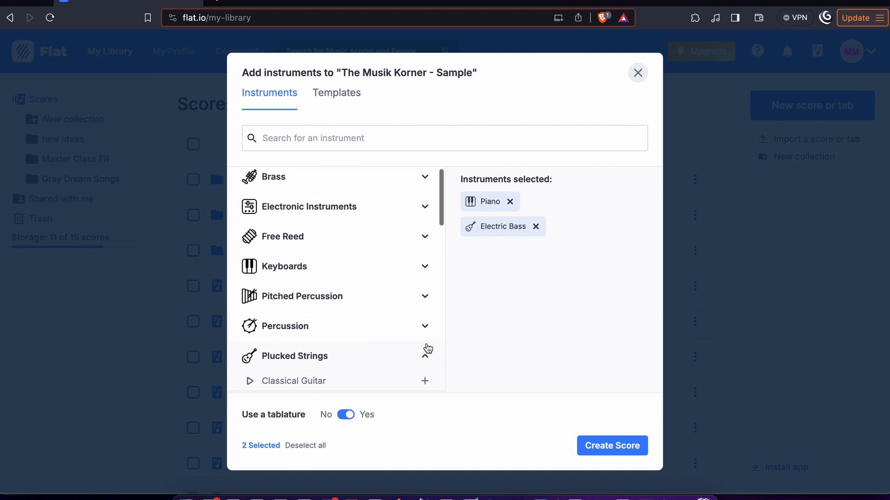
Add a Drum Set from the Percussion category and create the score
left_click(297, 326)
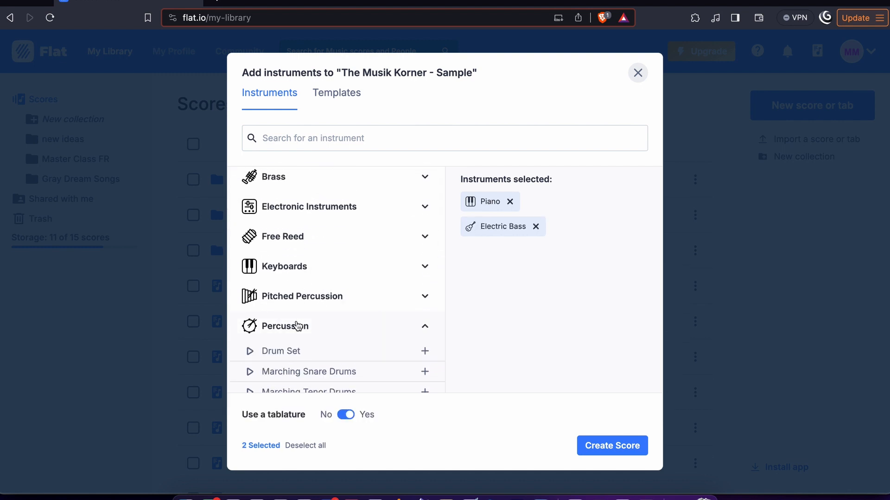
left_click(425, 353)
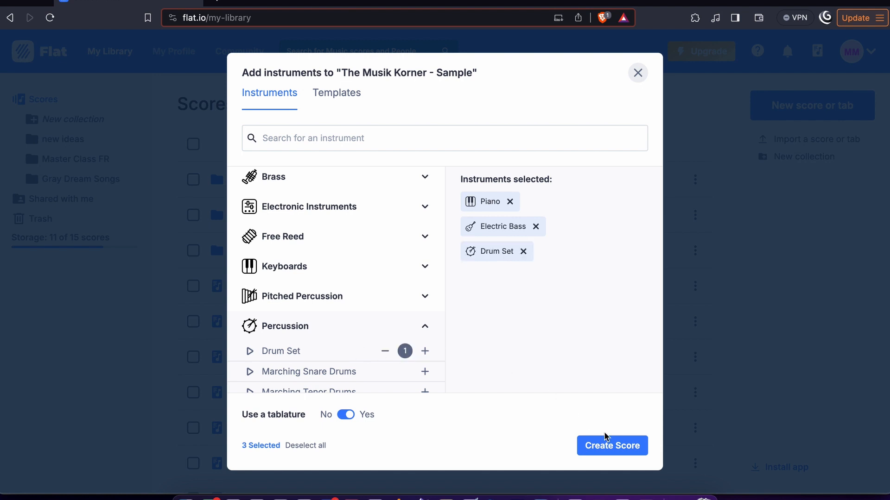
left_click(613, 448)
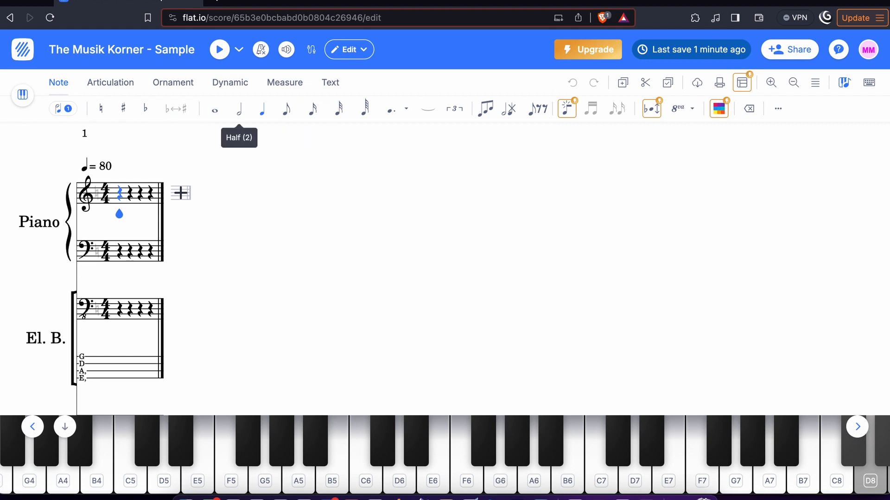
Examine the articulation, ornament, dynamic, measure and text notation tools, and return to the note tools
left_click(107, 83)
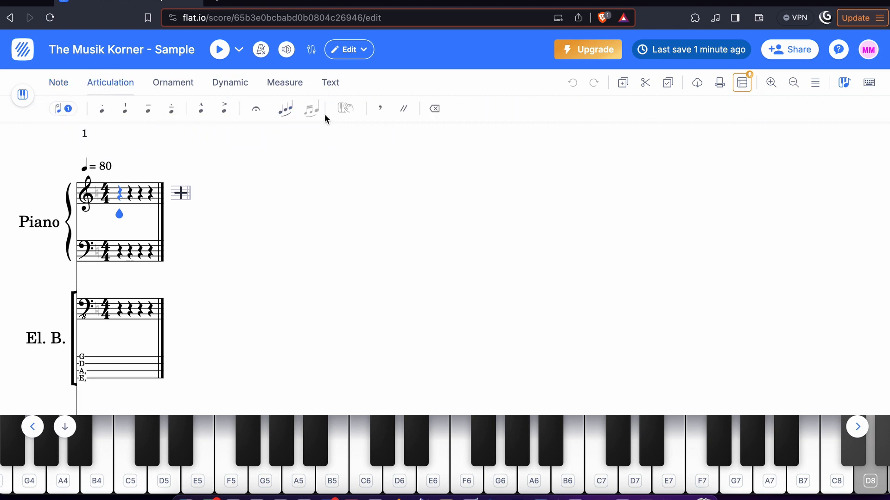
left_click(183, 84)
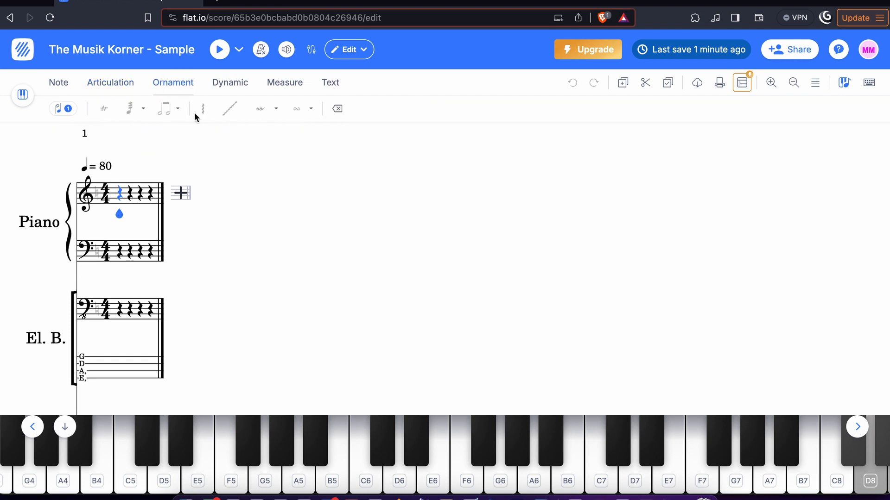
left_click(226, 88)
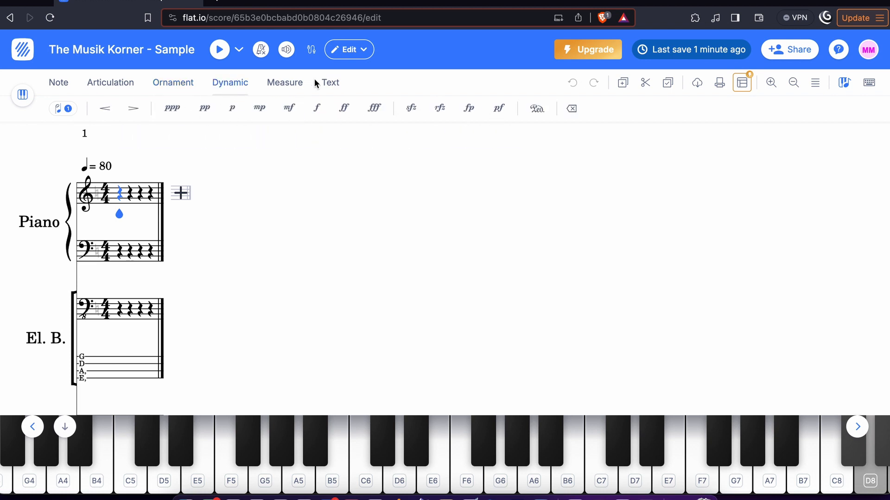
left_click(286, 83)
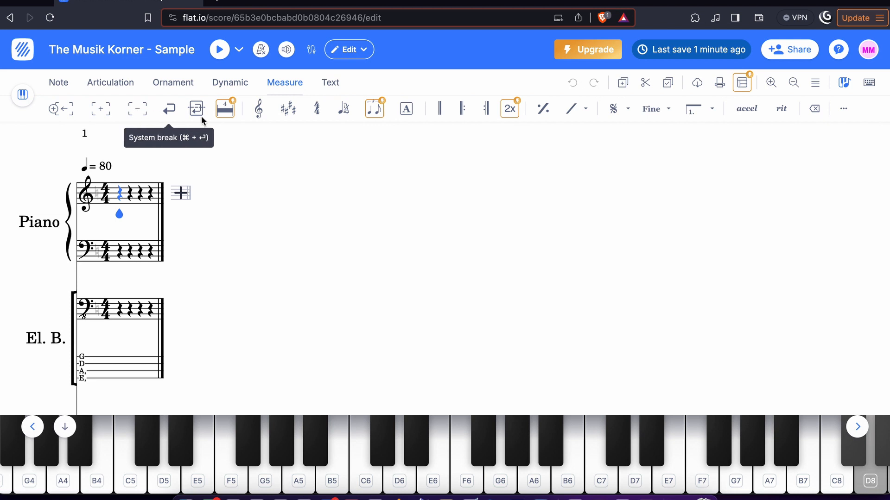
left_click(333, 83)
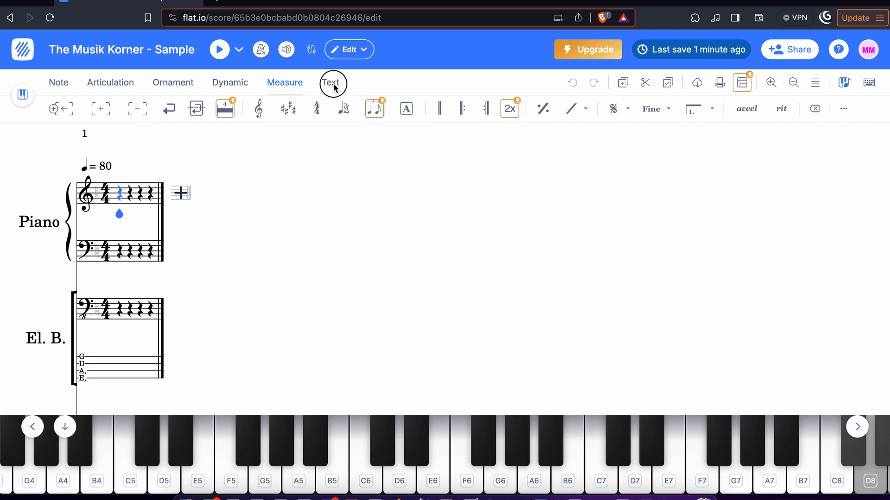
left_click(57, 84)
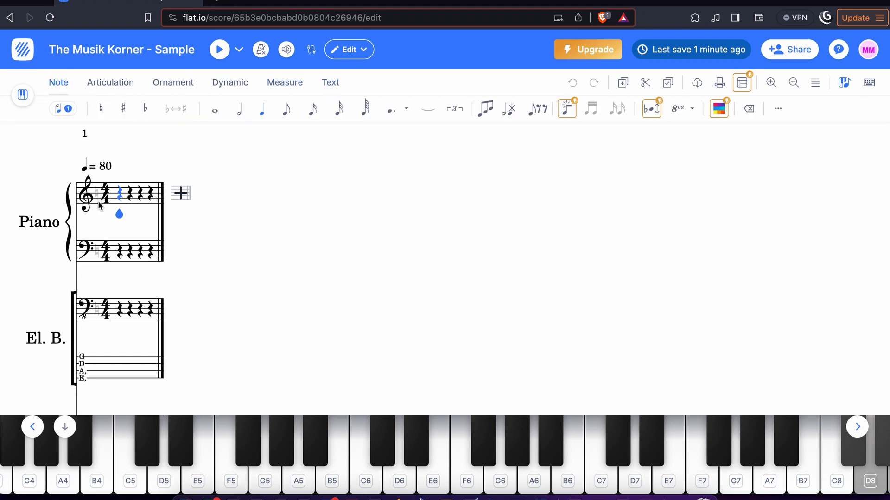
Look over the piano, electric bass and drum set staves in measure 1, and return to the piano staff
left_click(43, 223)
scroll(91, 246, "down", 2)
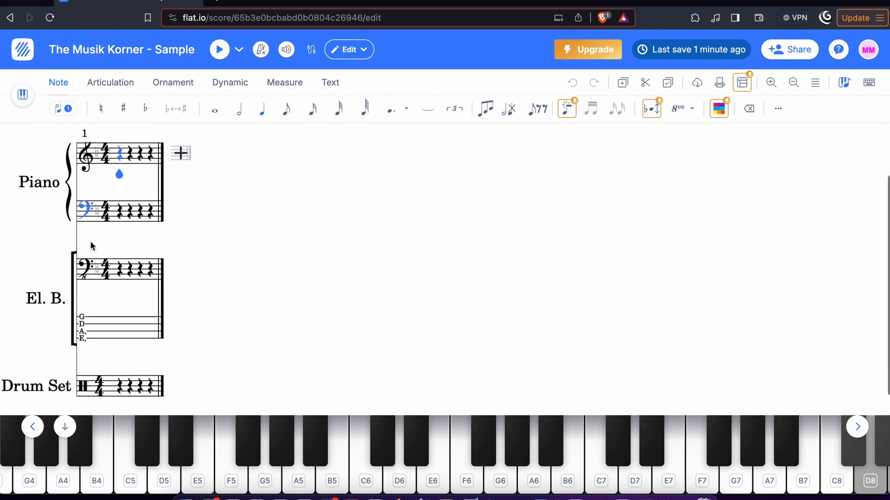
scroll(90, 246, "down", 1)
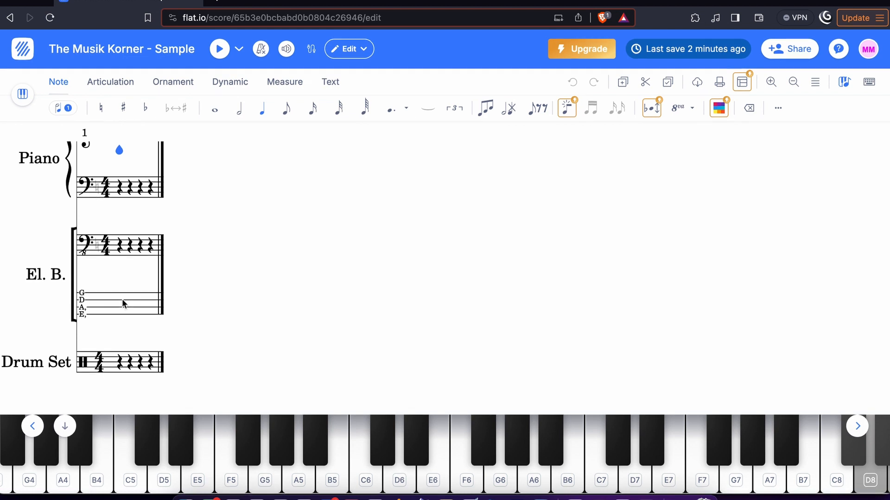
left_click(119, 365)
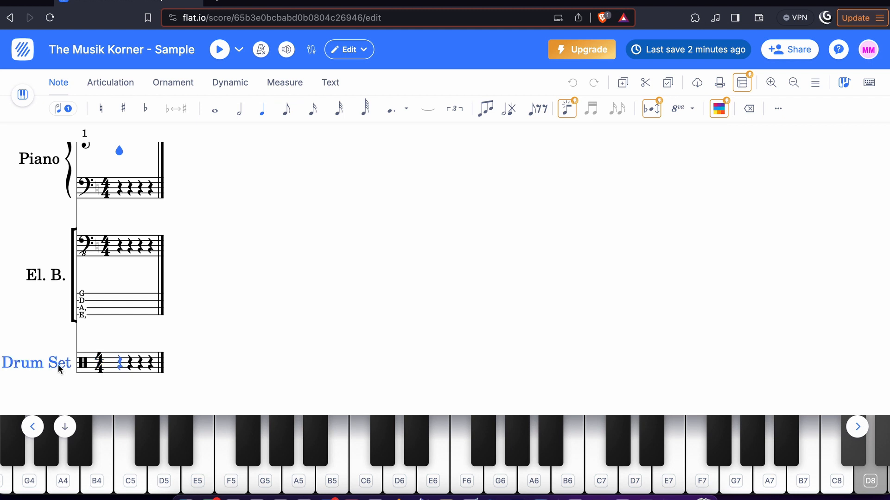
key("Right")
key("Right")
scroll(228, 321, "up", 2)
scroll(230, 318, "up", 3)
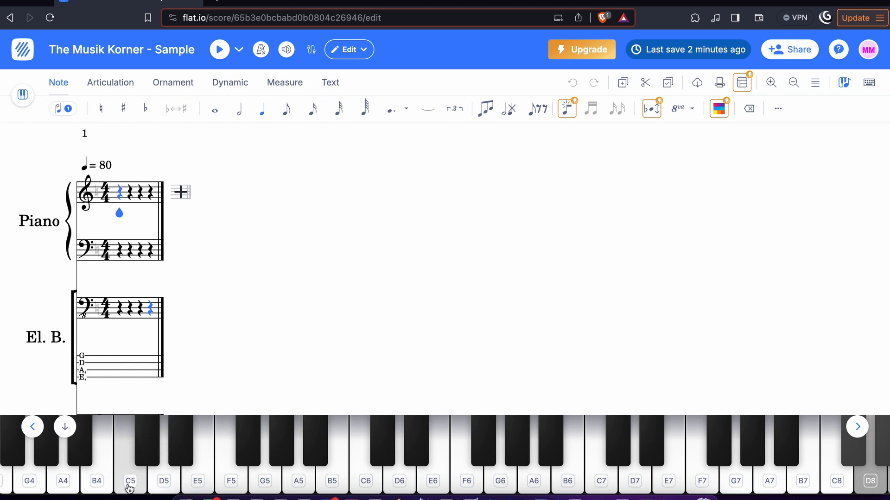
Enter the quarter notes C5, D5, E5, F5 and G5 on the piano's treble staff, starting at measure 1's first beat
left_click(130, 482)
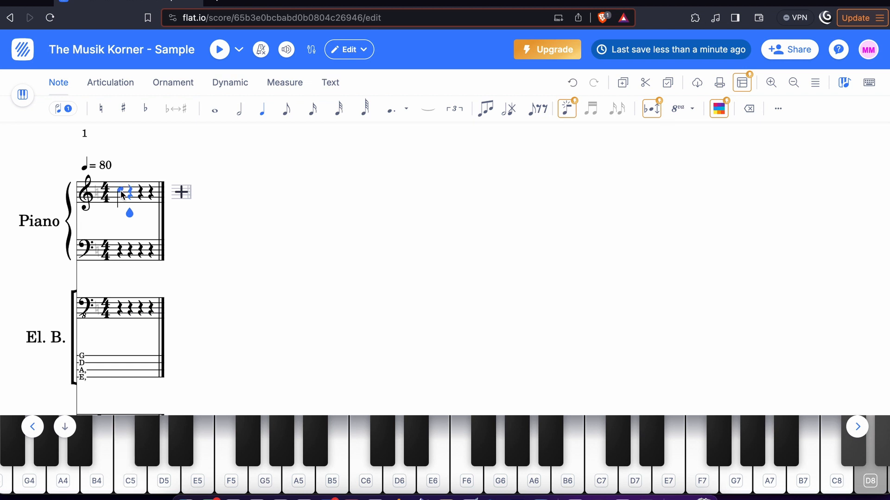
left_click(167, 484)
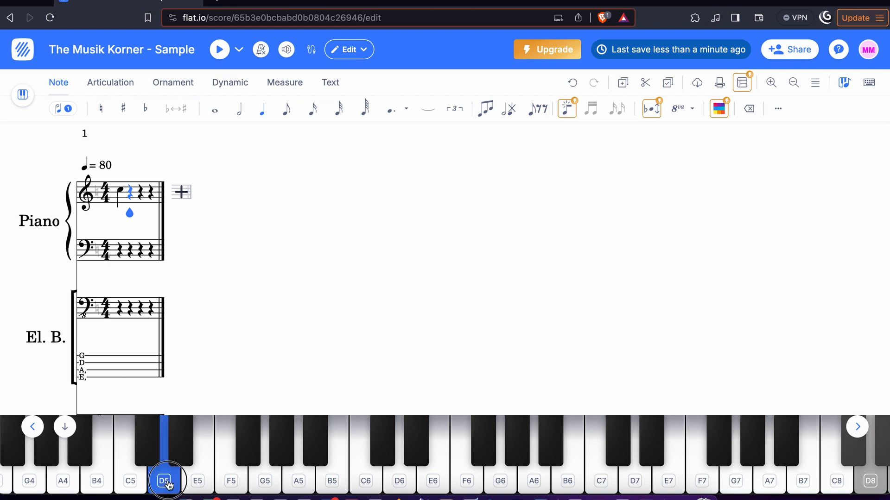
left_click(199, 484)
left_click(233, 483)
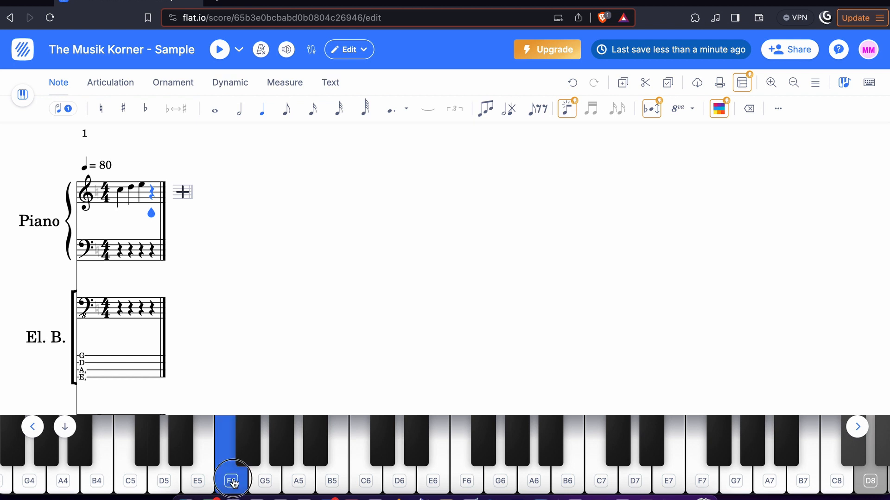
left_click(264, 484)
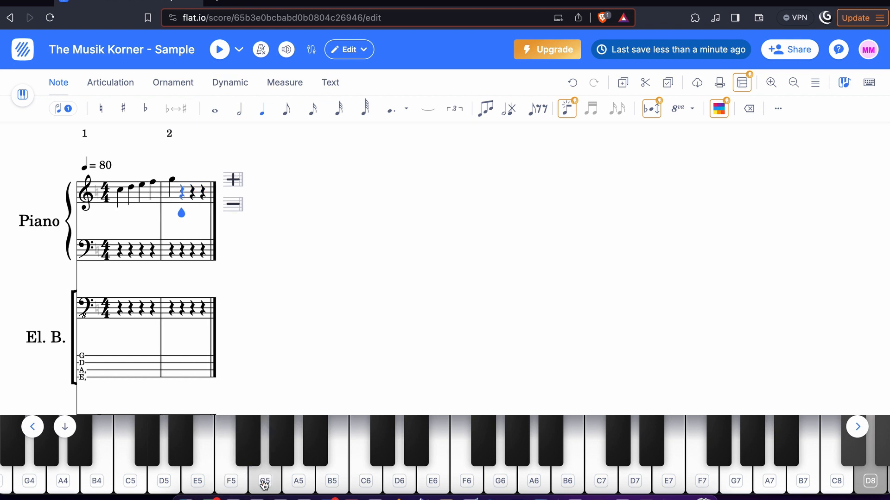
Undo all five quarter notes entered on the piano's treble staff
left_click(573, 82)
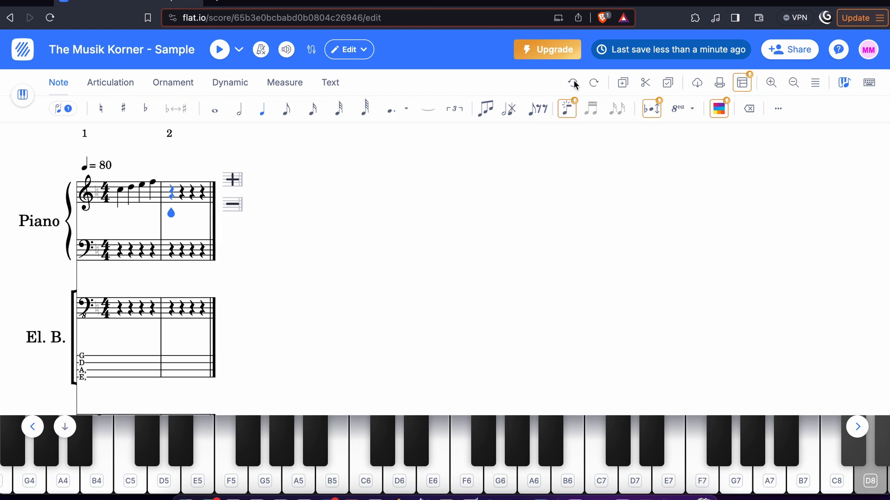
left_click(573, 83)
left_click(573, 82)
left_click(573, 82)
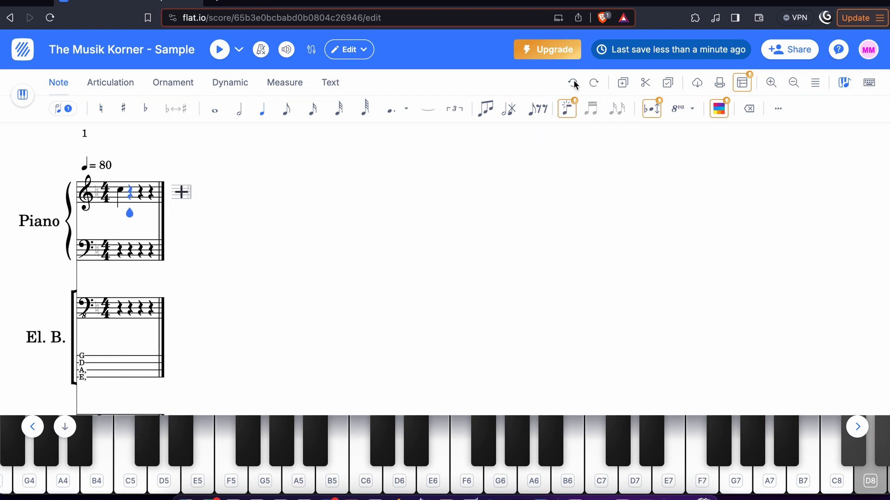
left_click(573, 82)
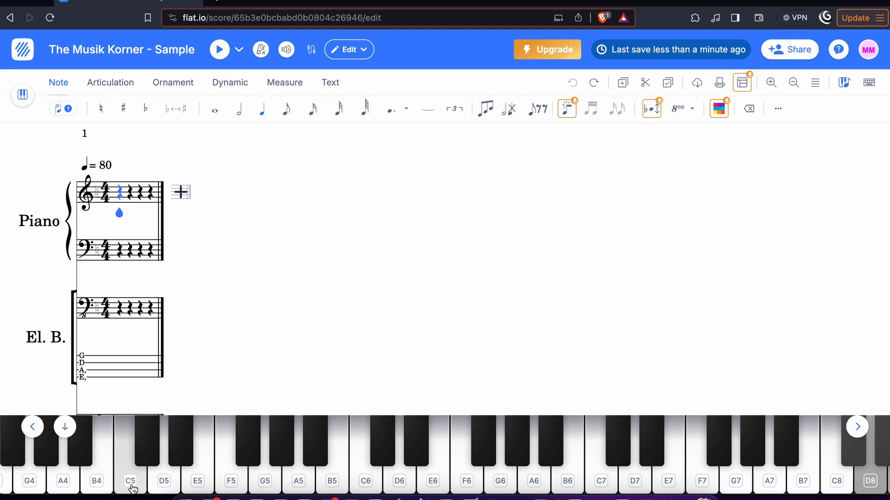
Look through the full octave range of the on-screen piano keyboard, and return to the middle octaves around C4
scroll(132, 463, "left", 5)
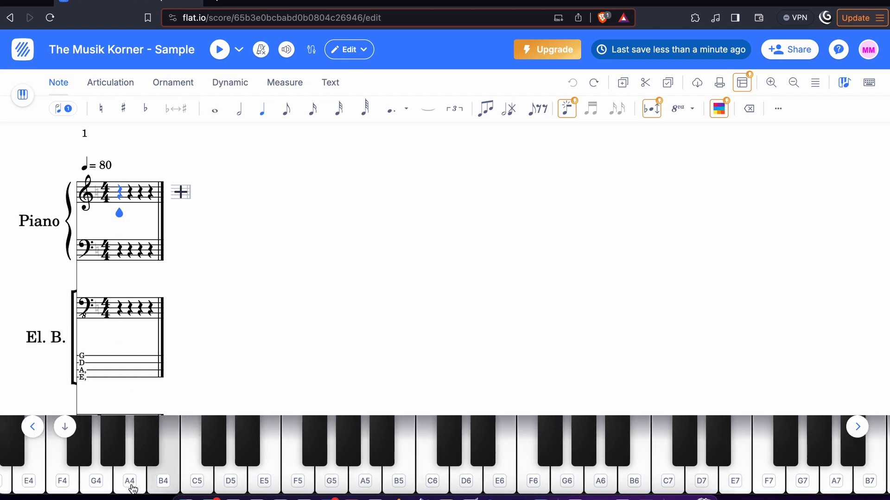
scroll(133, 464, "left", 4)
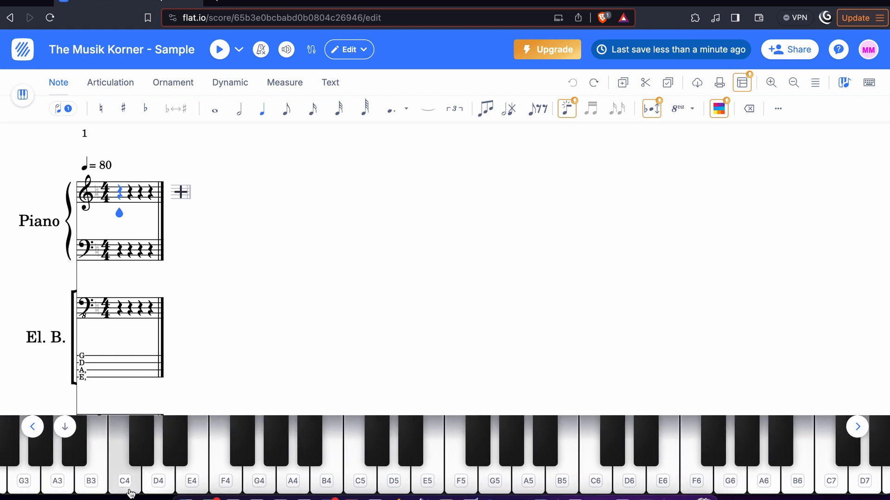
scroll(129, 463, "left", 15)
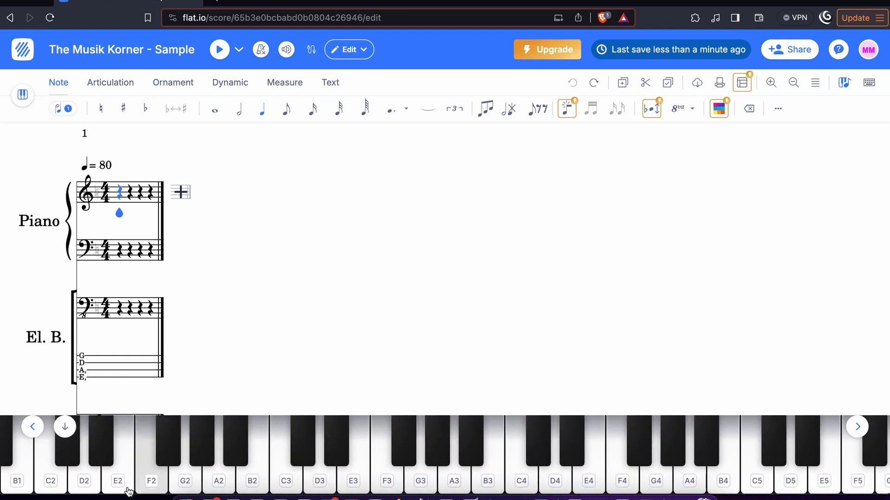
scroll(129, 463, "left", 4)
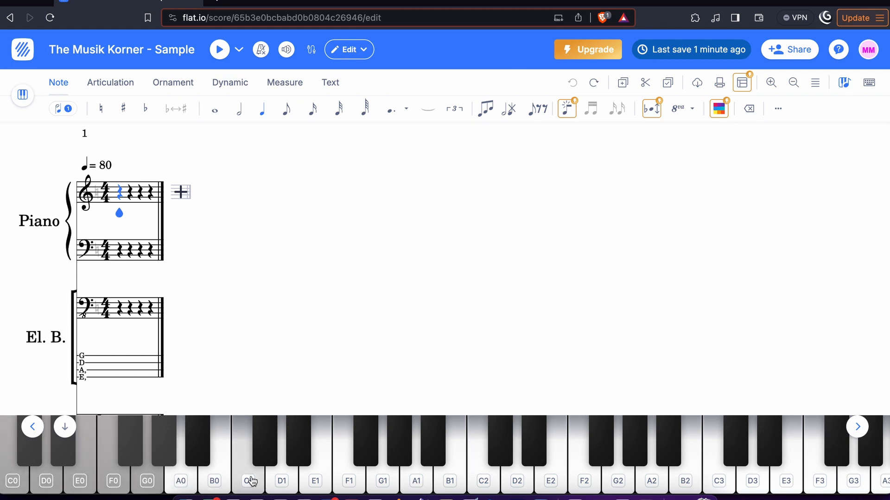
scroll(252, 480, "right", 15)
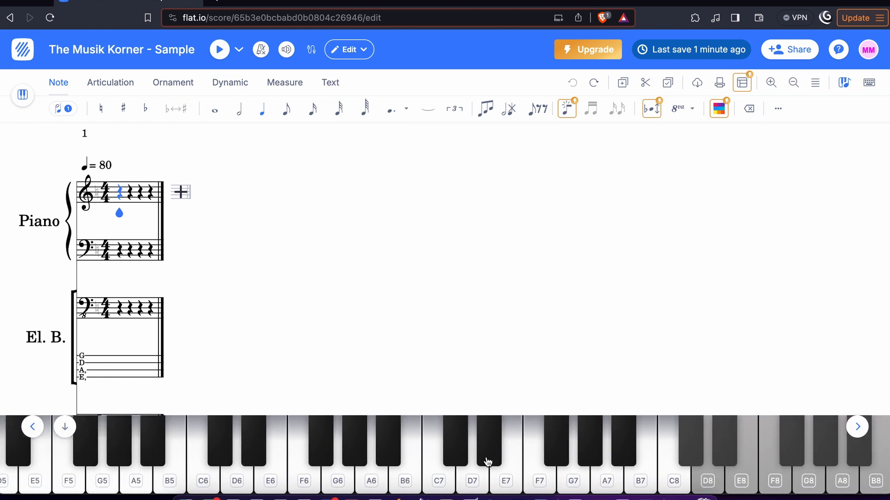
scroll(571, 484, "left", 15)
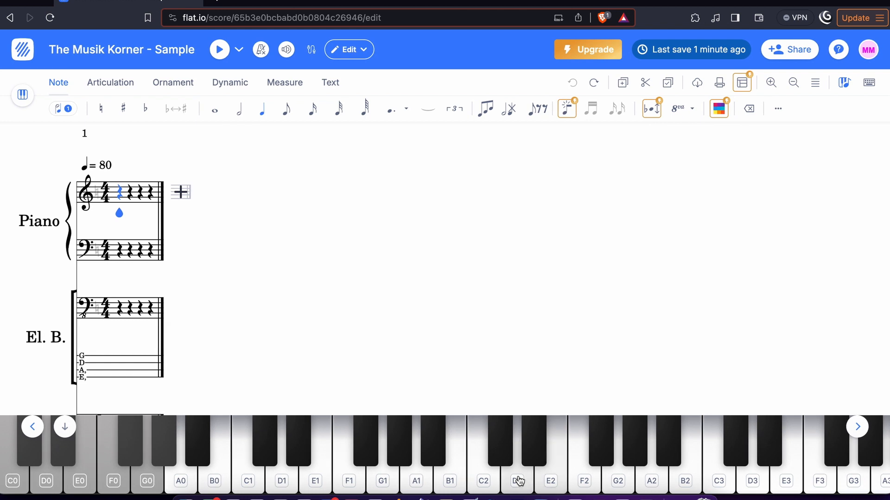
scroll(519, 481, "right", 8)
scroll(520, 481, "right", 5)
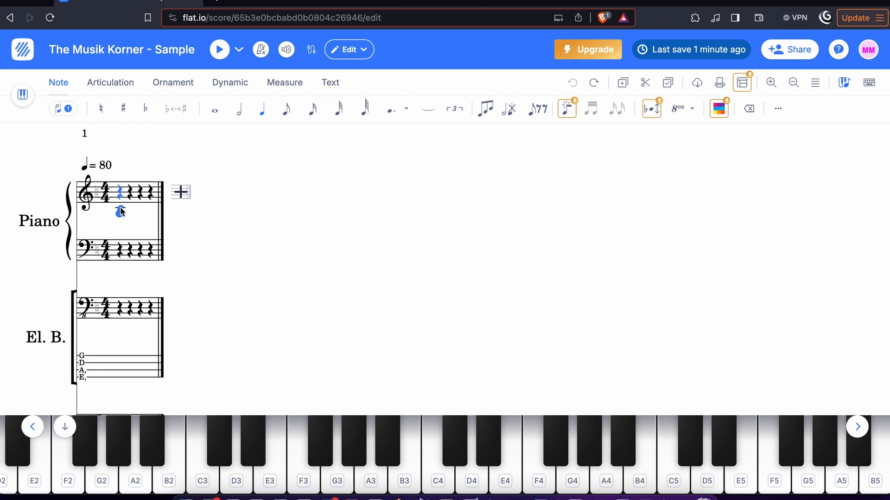
Enter a trial quarter note C4 directly on the first beat of the piano's treble staff, and delete it
left_click(120, 209)
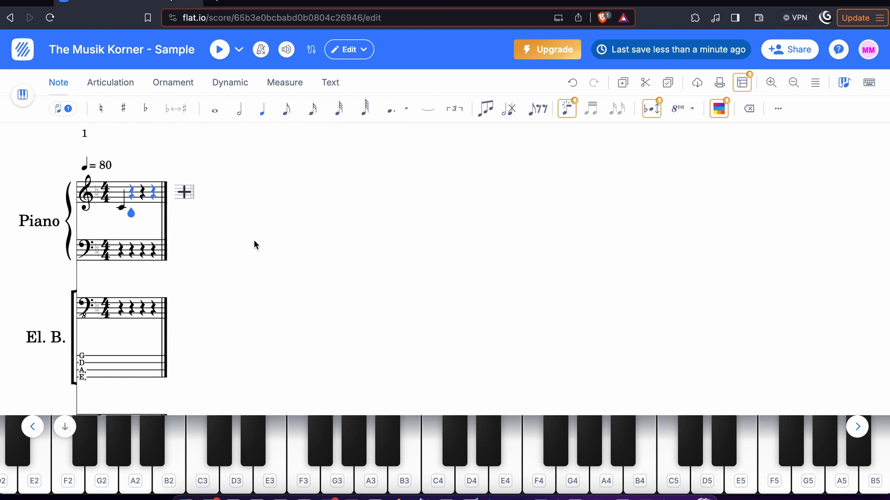
key("Left")
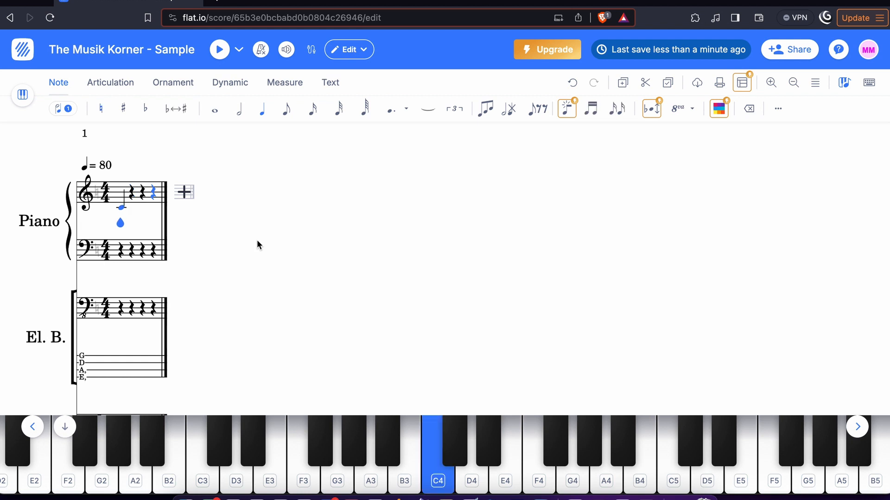
key("BackSpace")
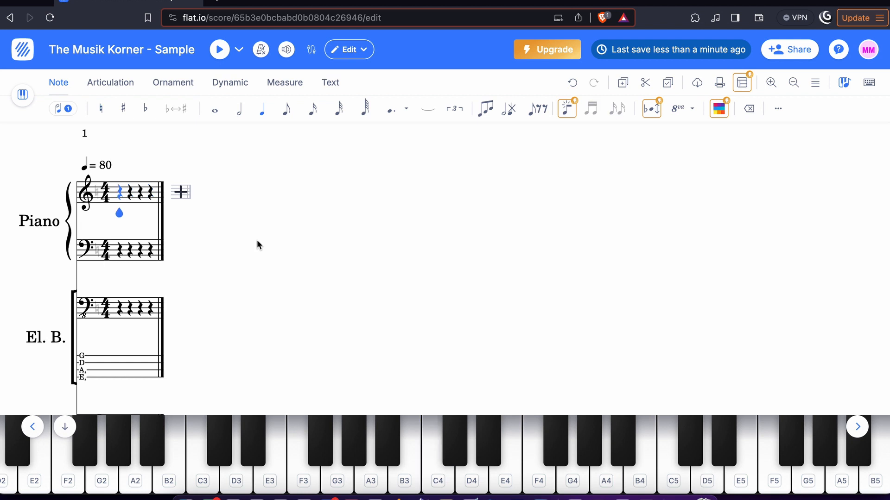
Enter a trial C4 from the on-screen piano keyboard on measure 1's first beat, and delete it
left_click(439, 482)
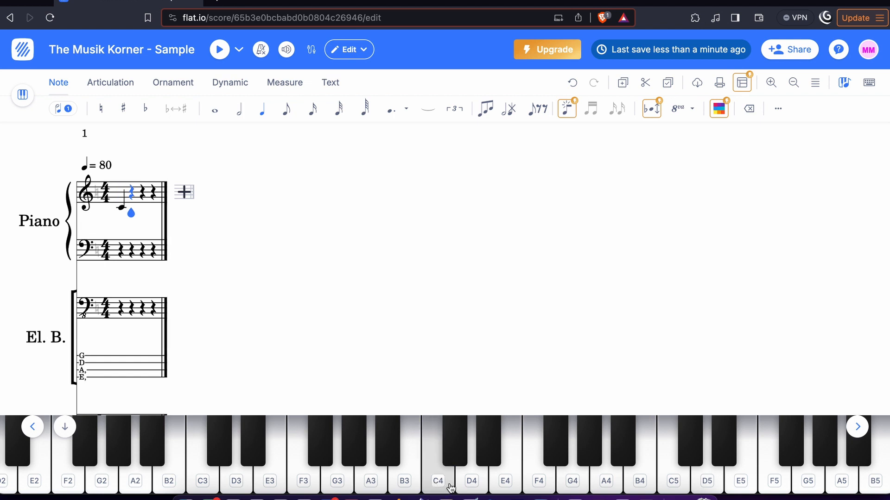
key("Left")
key("Delete")
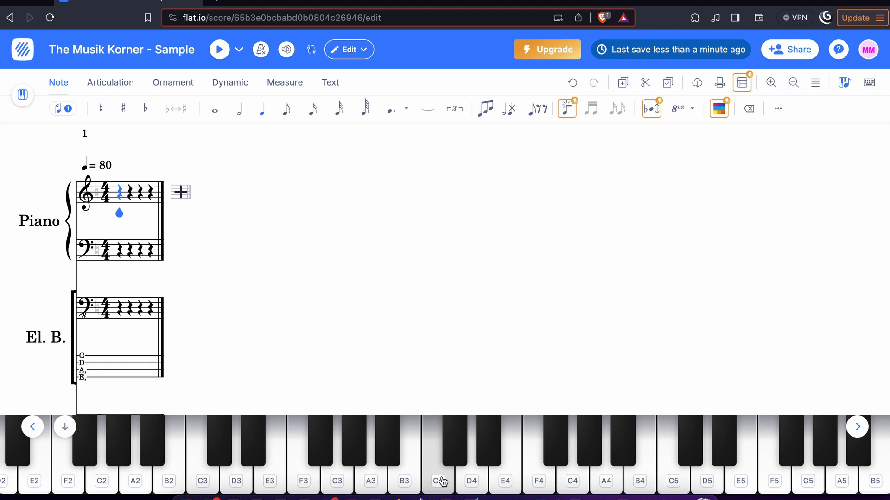
Enter quarter notes E4, E4, F4, G4 in measure 1 and G4, F4, E4, D4 in measure 2 of the piano's treble staff
left_click(510, 482)
left_click(510, 482)
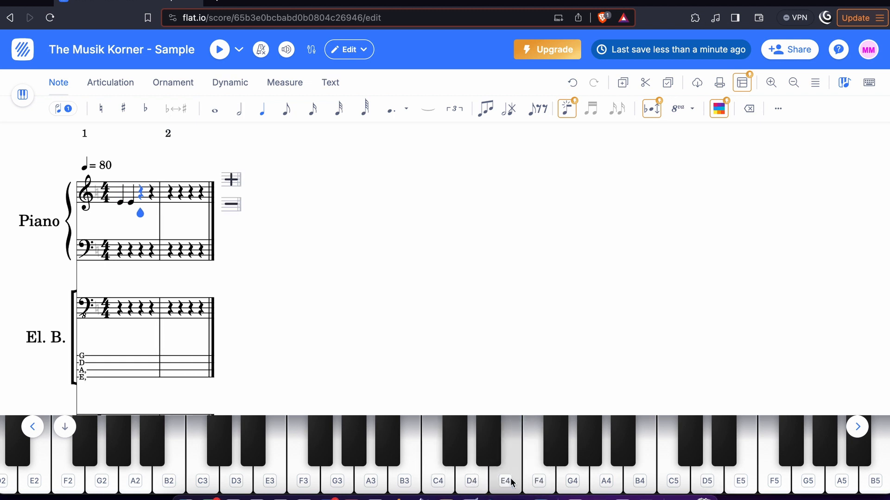
left_click(532, 483)
left_click(571, 483)
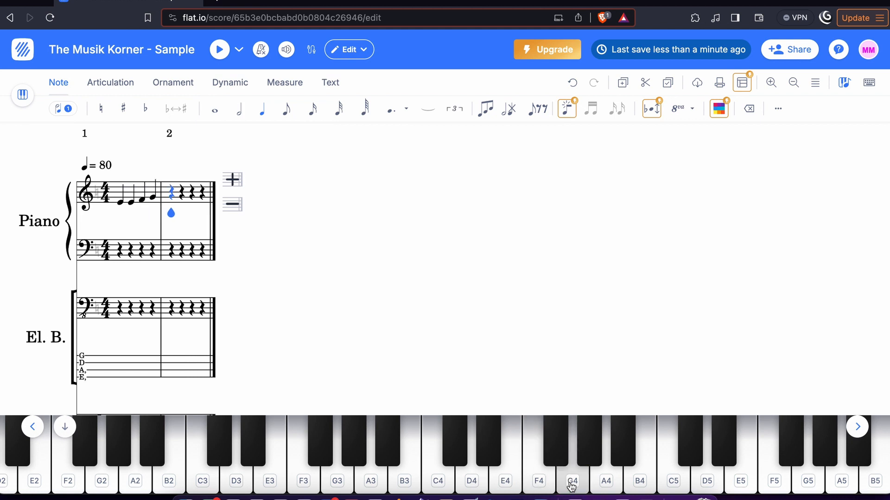
left_click(572, 485)
left_click(539, 484)
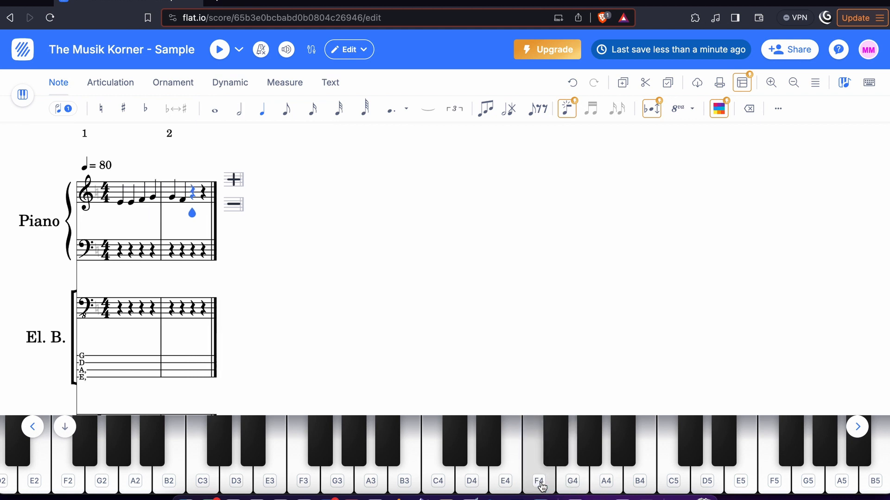
left_click(505, 484)
left_click(472, 483)
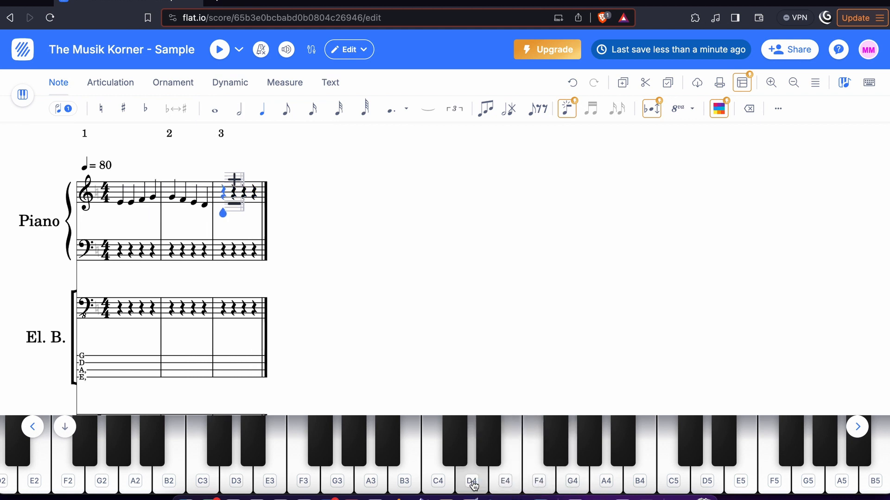
Enter quarter notes C4, C4, D4, E4 in measure 3 and E4, D4, D4 in measure 4 of the piano's treble staff
left_click(438, 485)
left_click(438, 485)
left_click(471, 484)
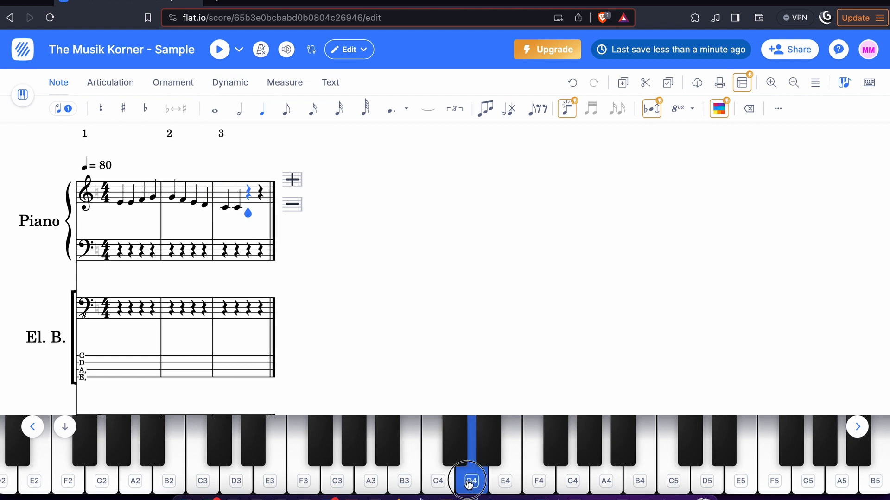
left_click(504, 484)
left_click(504, 485)
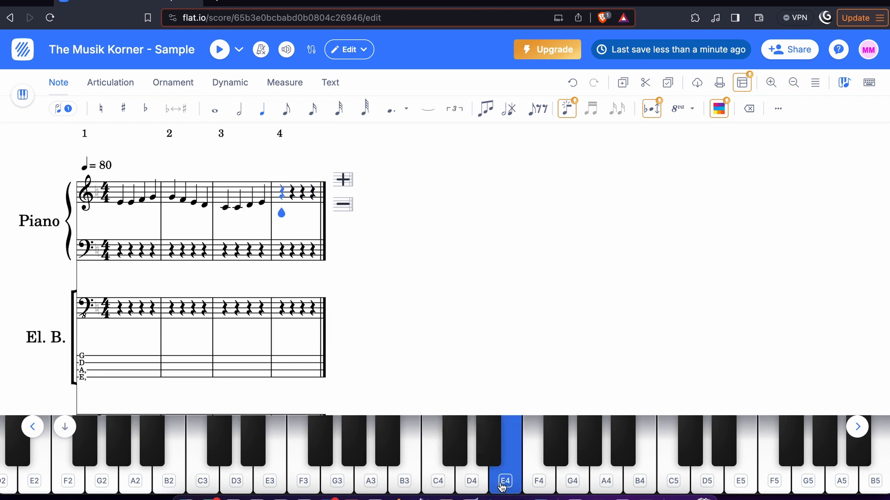
left_click(472, 484)
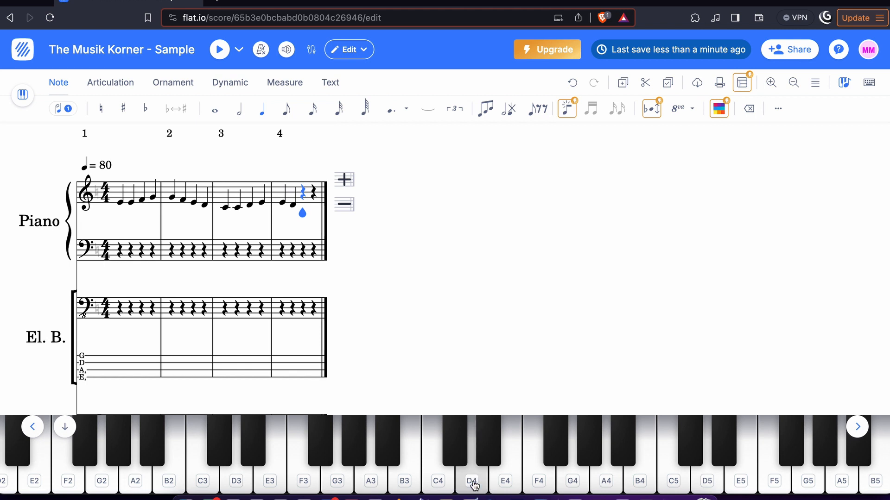
left_click(472, 485)
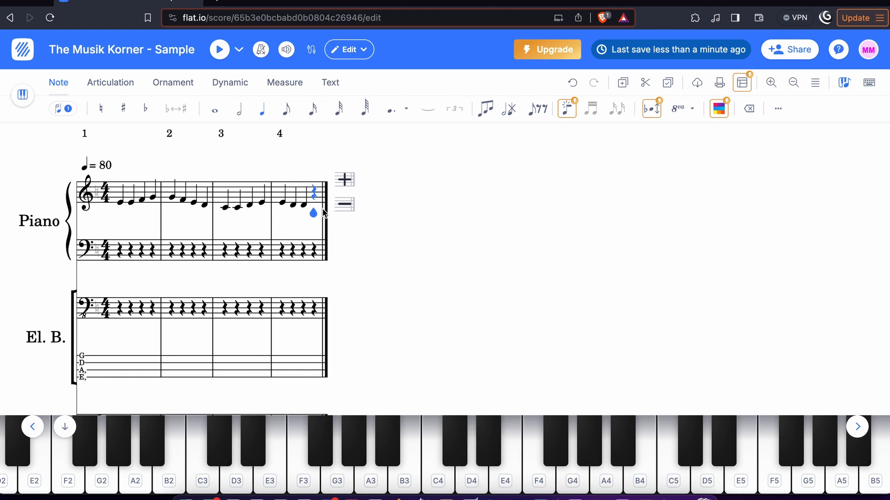
Add a fifth measure, leaving measure 4's last beat as a rest, and enter quarter notes E4, E4, F4, G4 on the treble staff
left_click(344, 179)
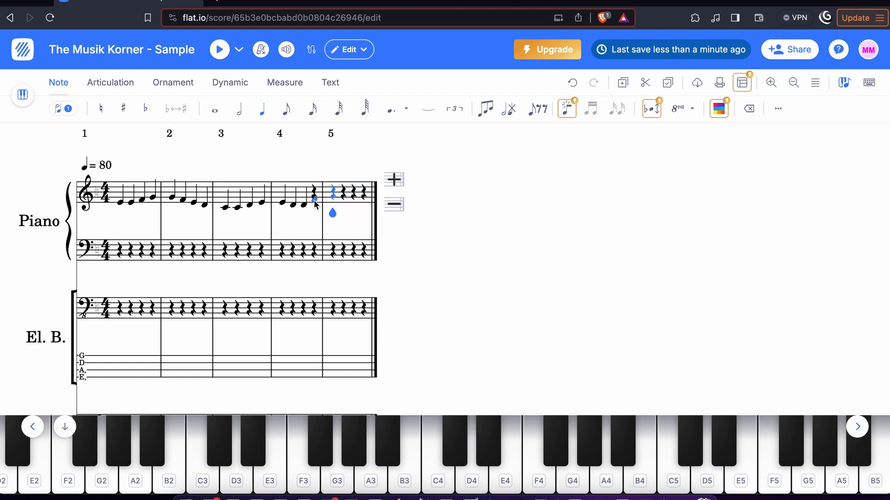
left_click(503, 480)
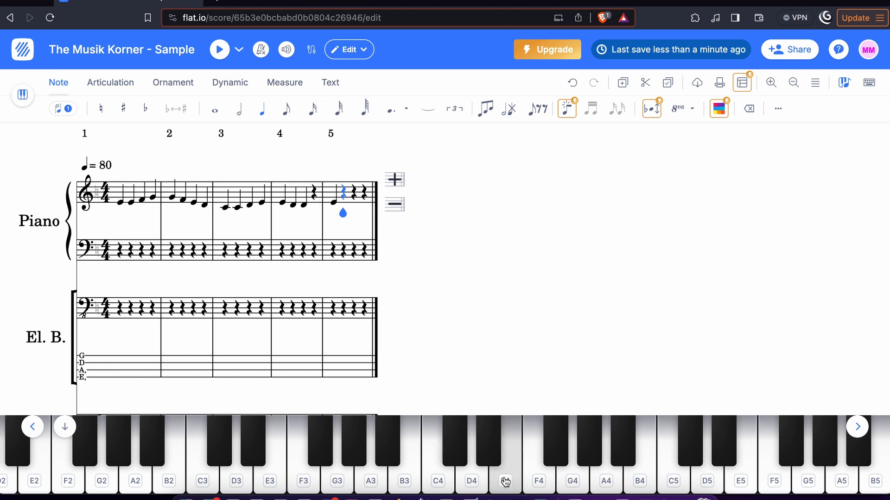
left_click(509, 482)
left_click(534, 482)
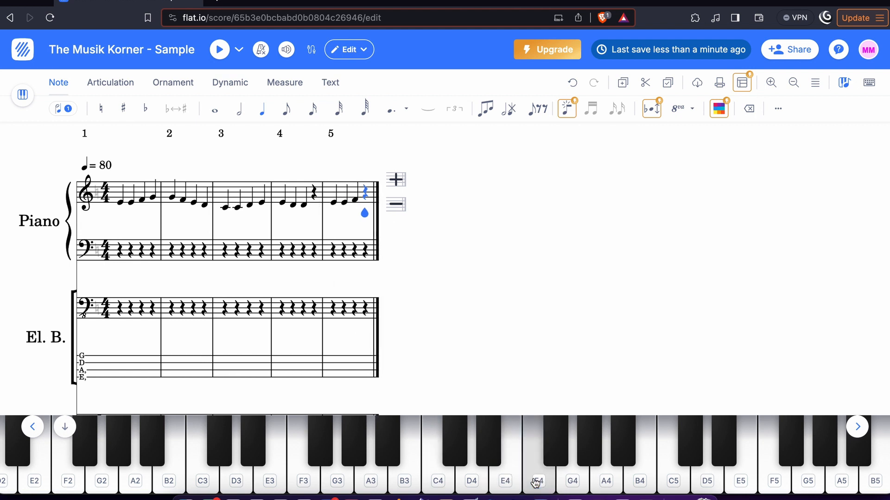
left_click(571, 484)
Enter quarter notes G4, F4, E4, D4 in measure 6 of the piano's treble staff
left_click(571, 483)
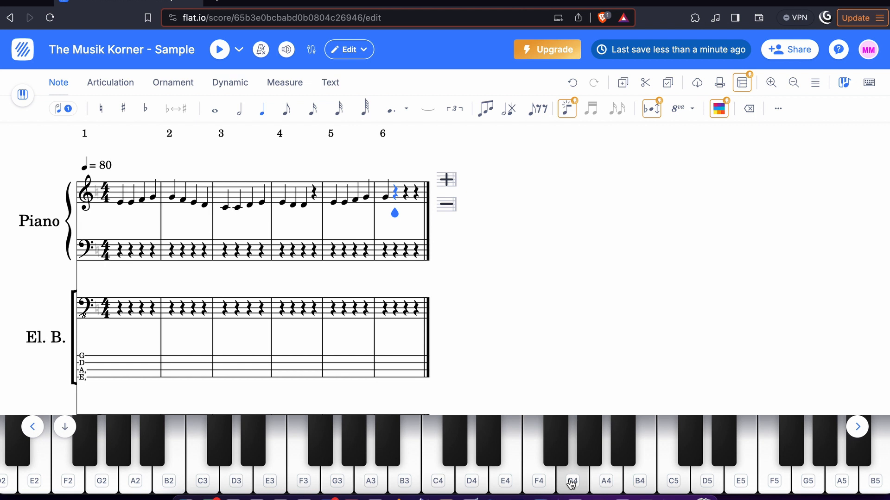
left_click(537, 483)
left_click(506, 482)
left_click(472, 482)
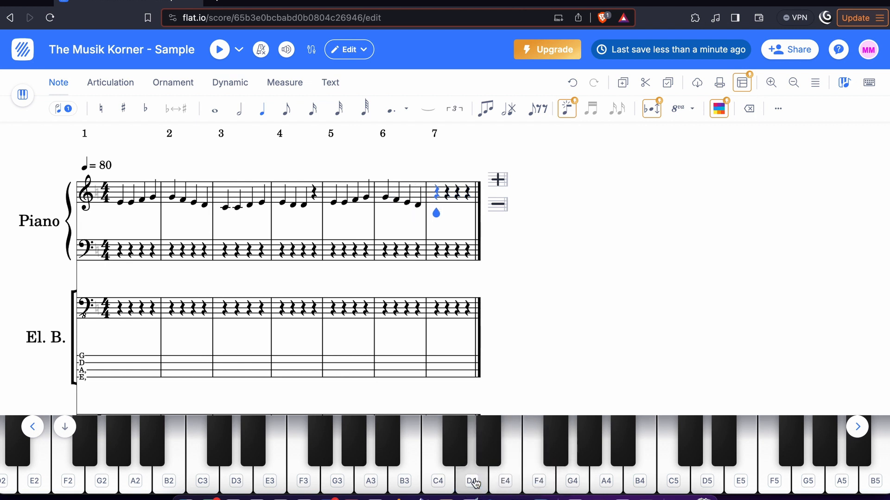
Enter quarter notes C4, C4, D4, E4 in measure 7 and D4, C4, C4 in measure 8 of the piano's treble staff
left_click(438, 481)
left_click(437, 481)
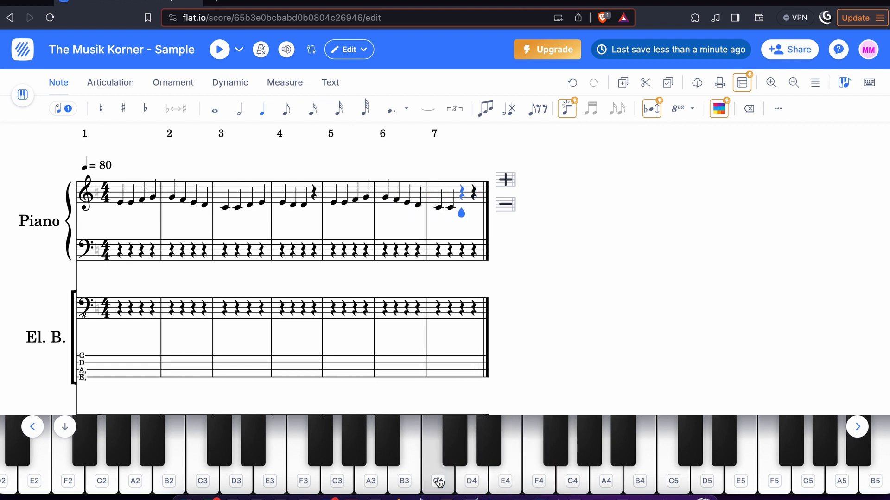
left_click(473, 482)
left_click(505, 481)
left_click(473, 481)
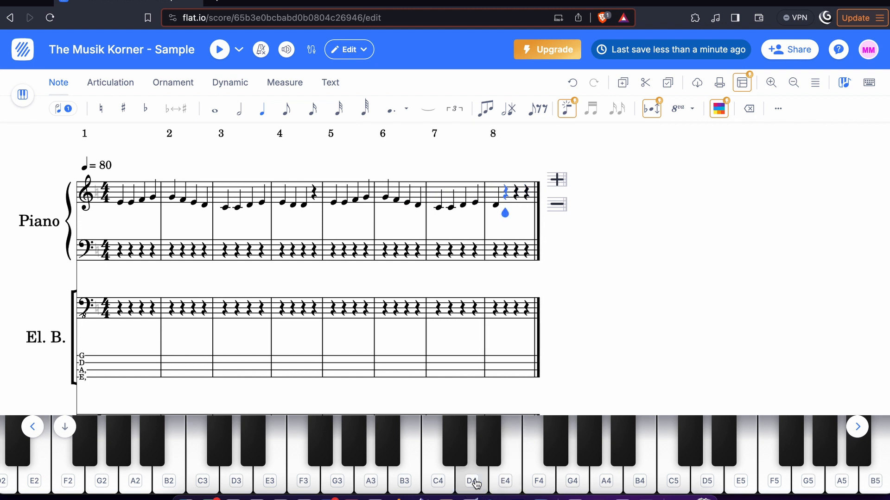
left_click(442, 481)
left_click(442, 482)
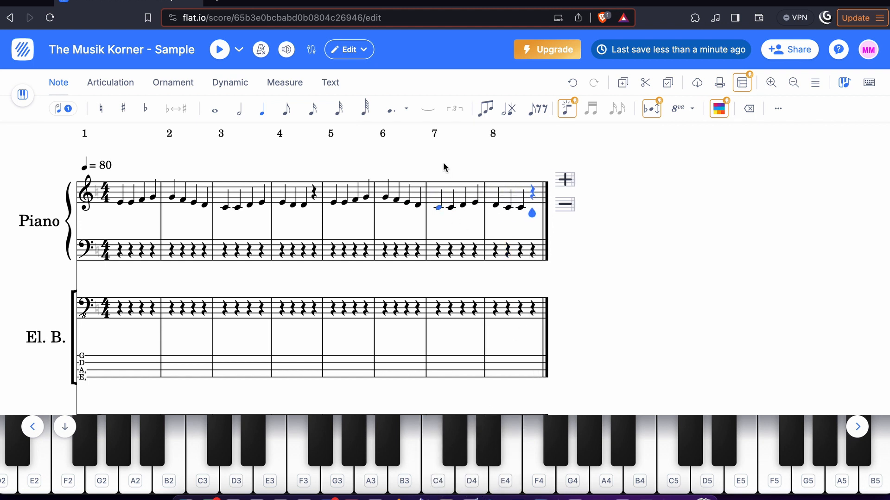
Play back the melody from the first beat of measure 1, and stop it partway
left_click(120, 250)
left_click(219, 50)
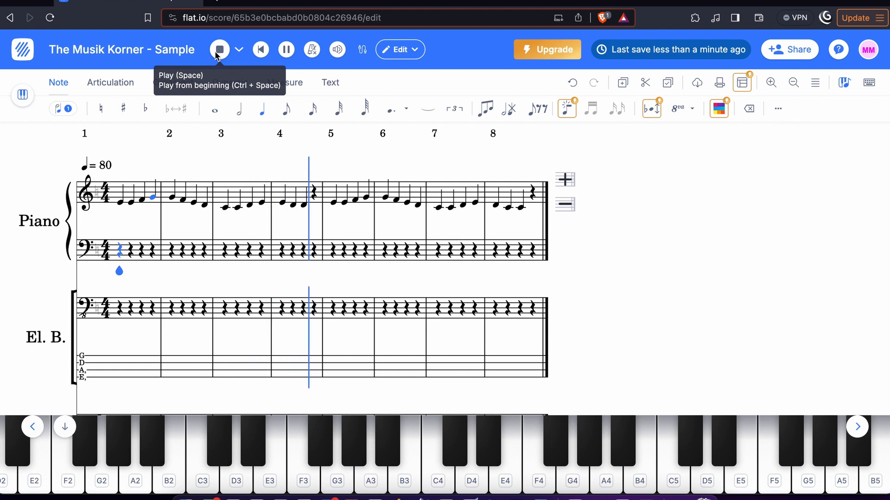
left_click(218, 52)
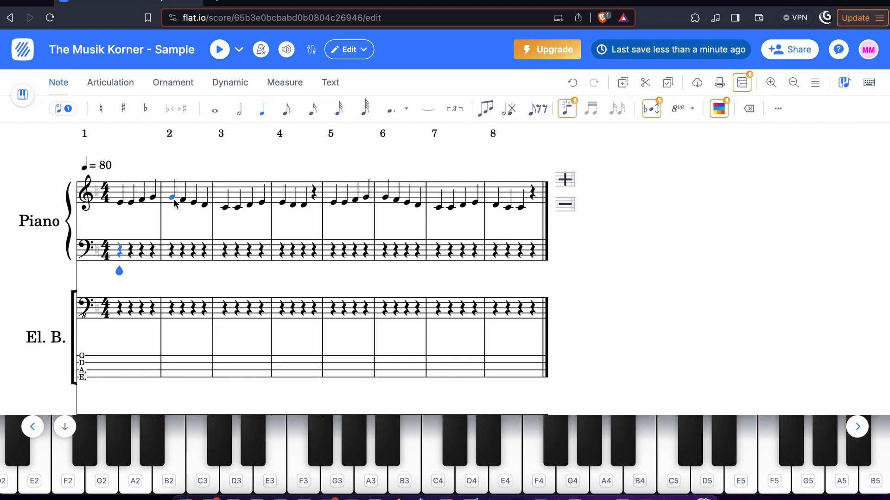
Set the score's tempo marking to 60 quarter notes per minute
left_click(110, 169)
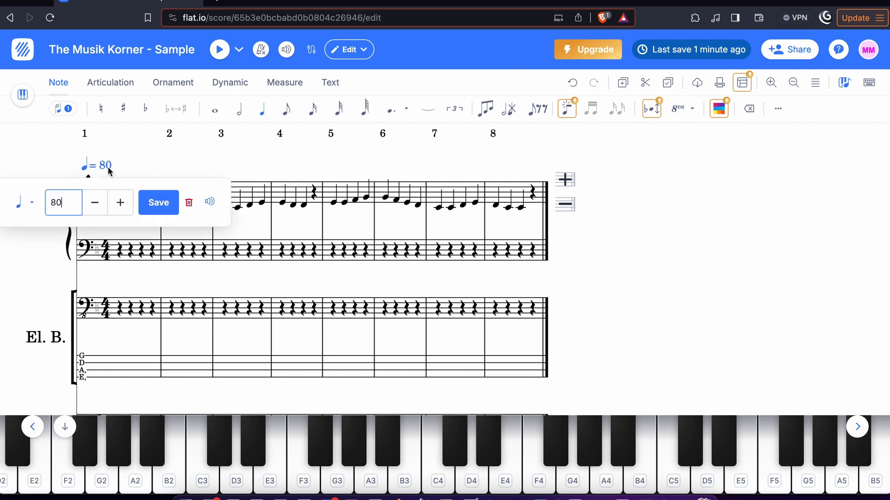
double_click(58, 204)
type("6")
left_click(148, 208)
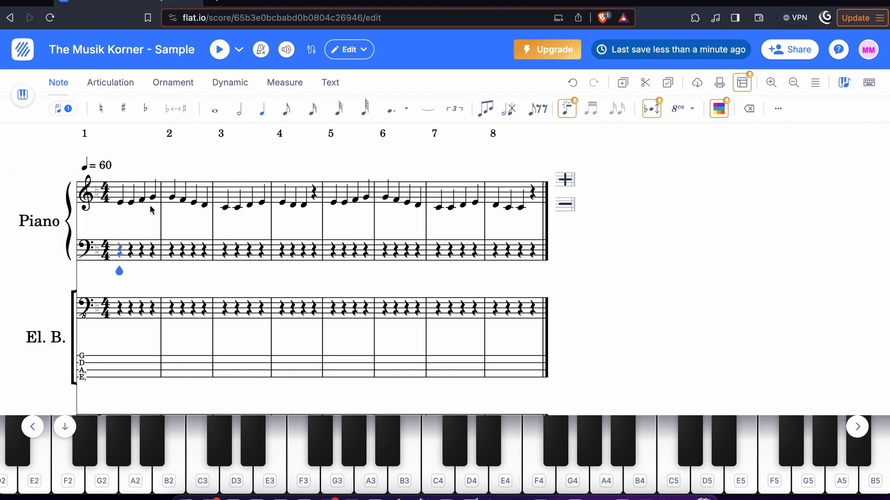
Play back the score from measure 1 to hear the new tempo, and stop it
left_click(105, 172)
key("space")
key("space")
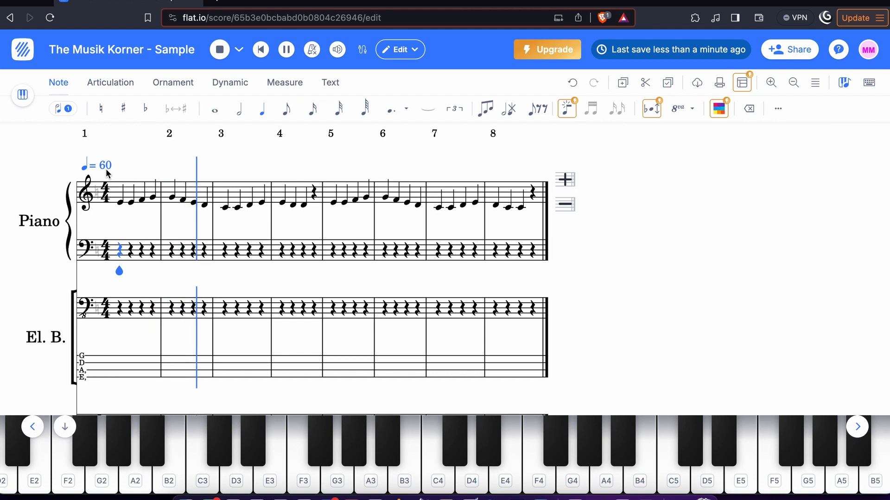
key("space")
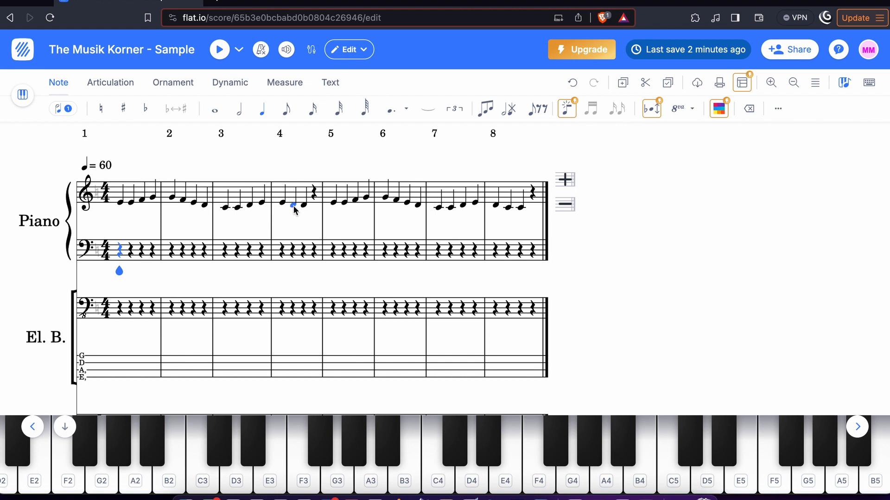
Play back the score from the first beat of measure 3, and stop it
left_click(224, 224)
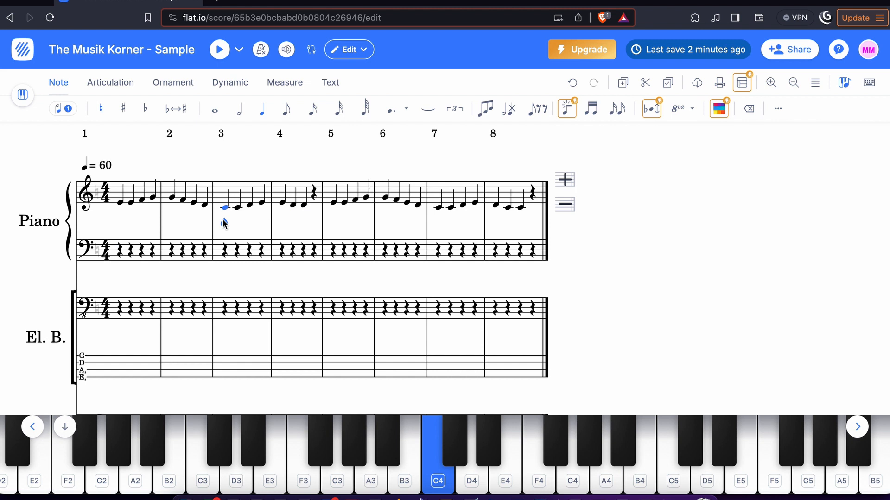
key("space")
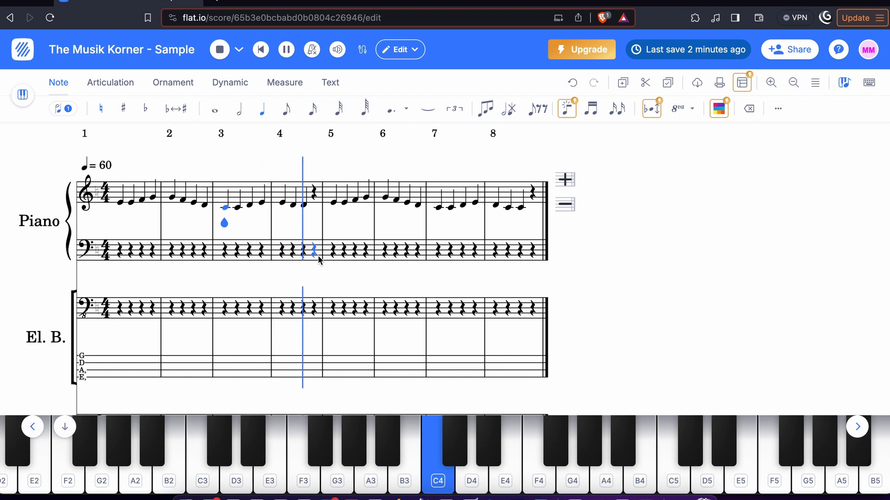
key("space")
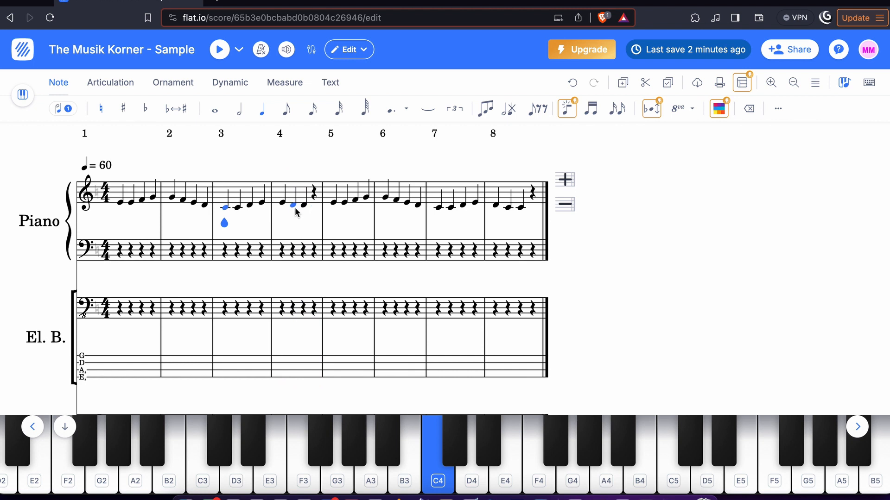
Shorten the second-beat D4 in measure 4 of the piano's treble staff to an eighth note, and enter another eighth note D4 on the following rest
left_click(293, 207)
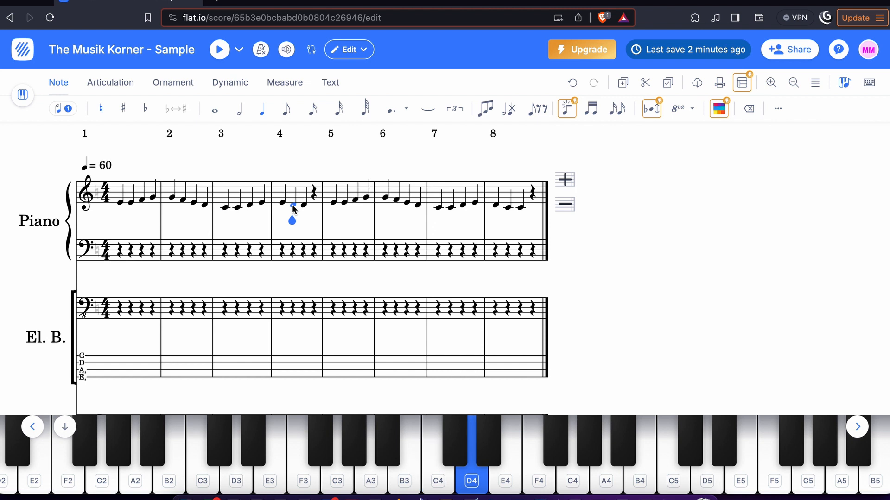
left_click(286, 110)
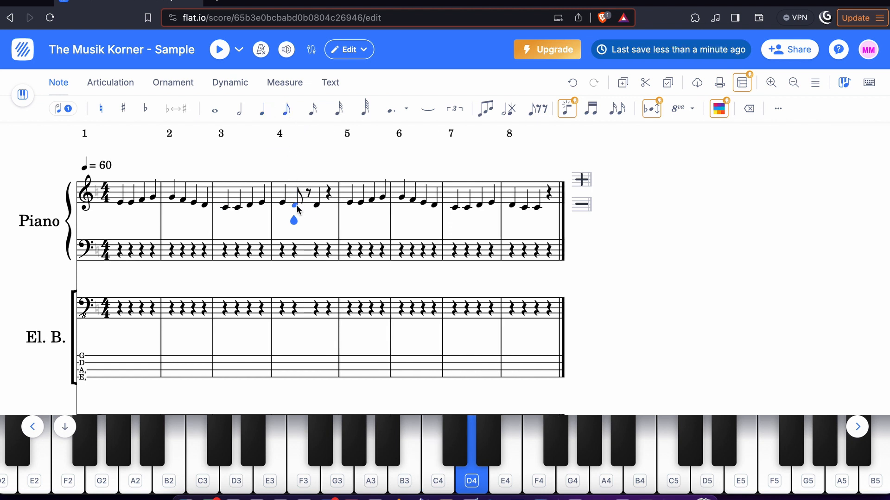
left_click_drag(295, 205, 324, 207)
left_click(306, 204)
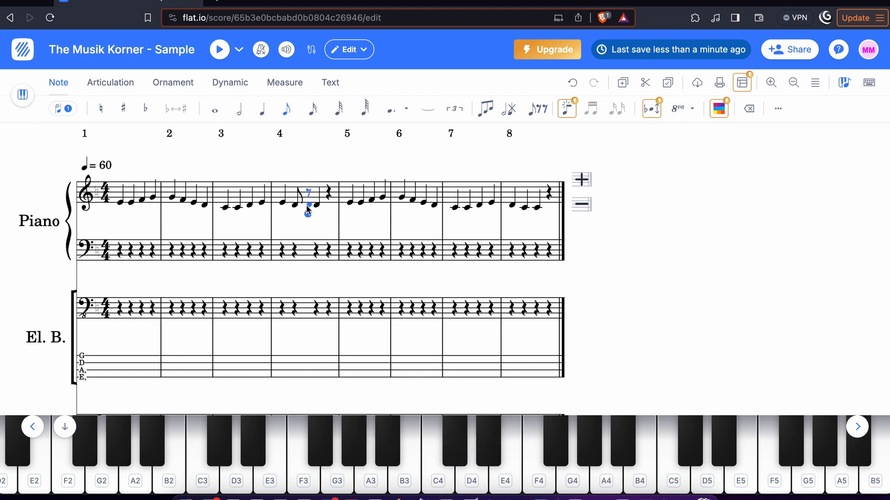
left_click(306, 206)
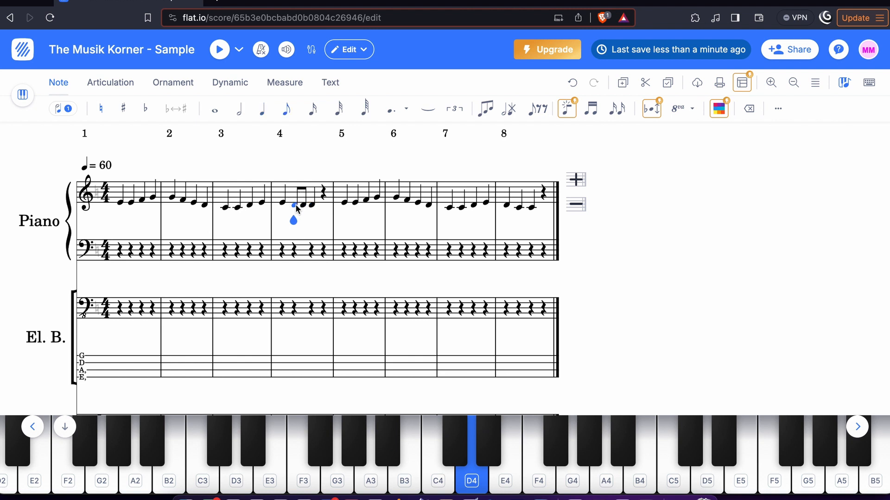
Delete the first of the two eighth notes D4 in measure 4, and dot the quarter note E4 before it
key("BackSpace")
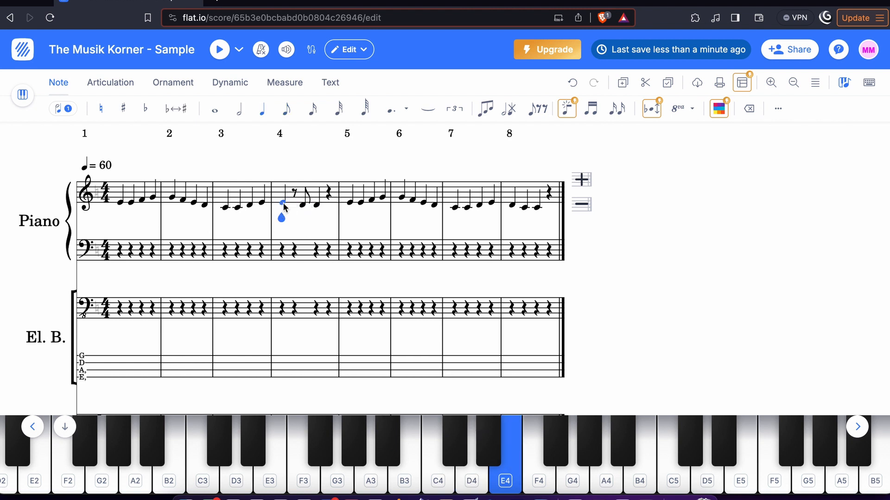
mouse_move(397, 113)
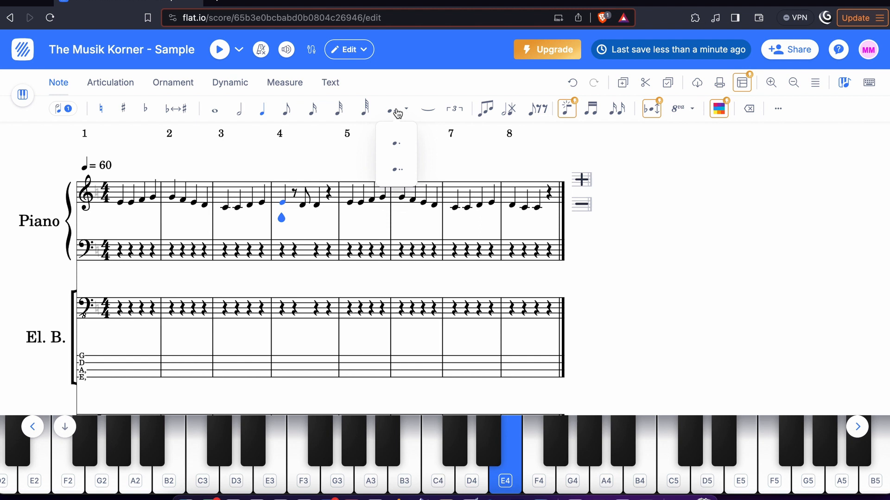
left_click(397, 144)
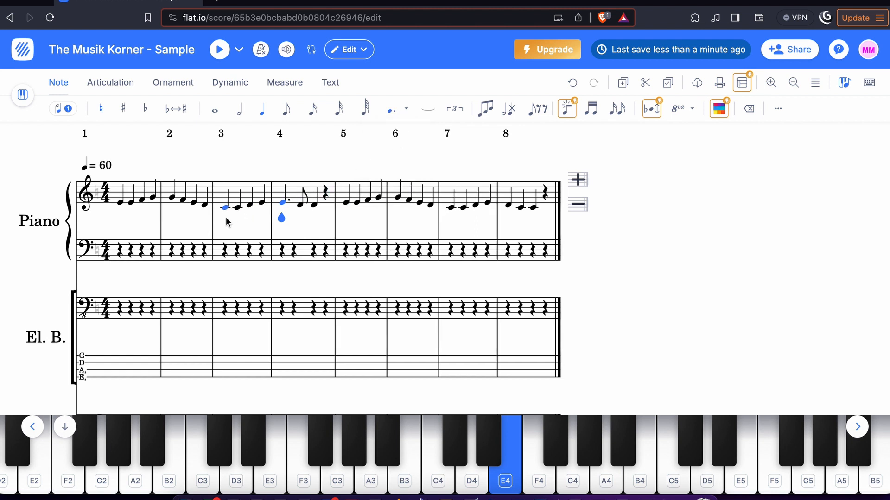
Play back the score from measure 3 to hear the dotted rhythm in measure 4, and stop it
left_click(227, 249)
key("space")
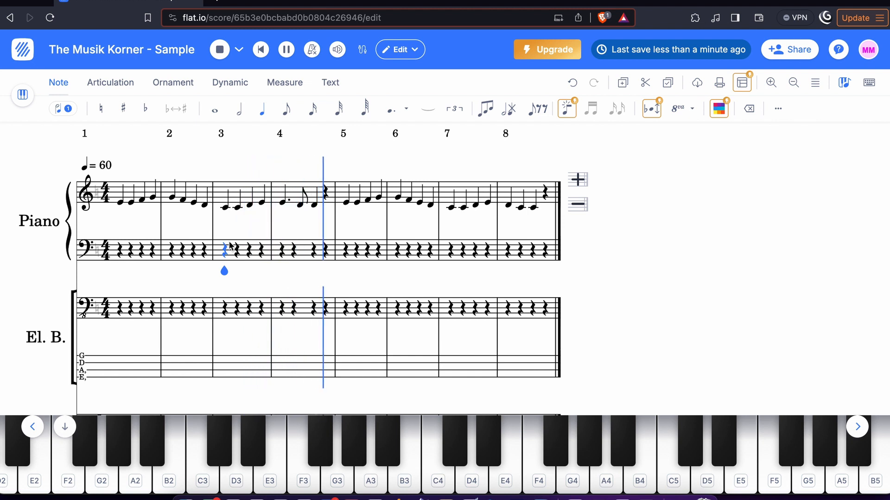
key("space")
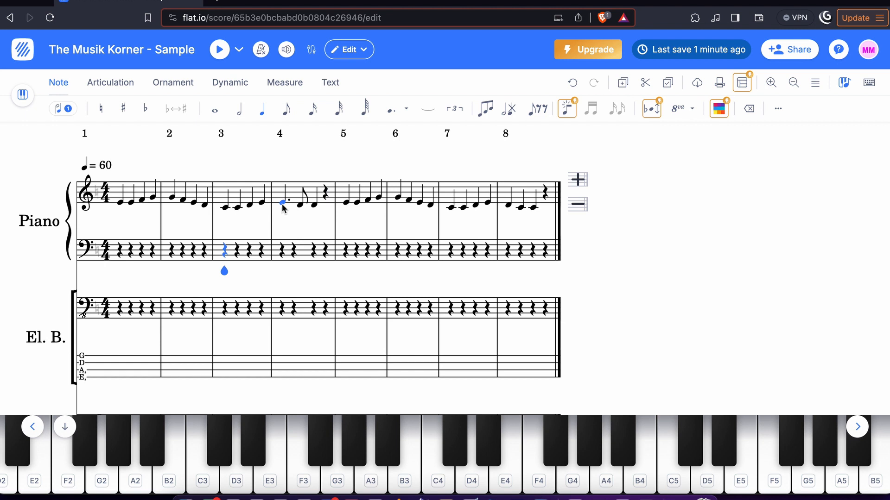
key("Left")
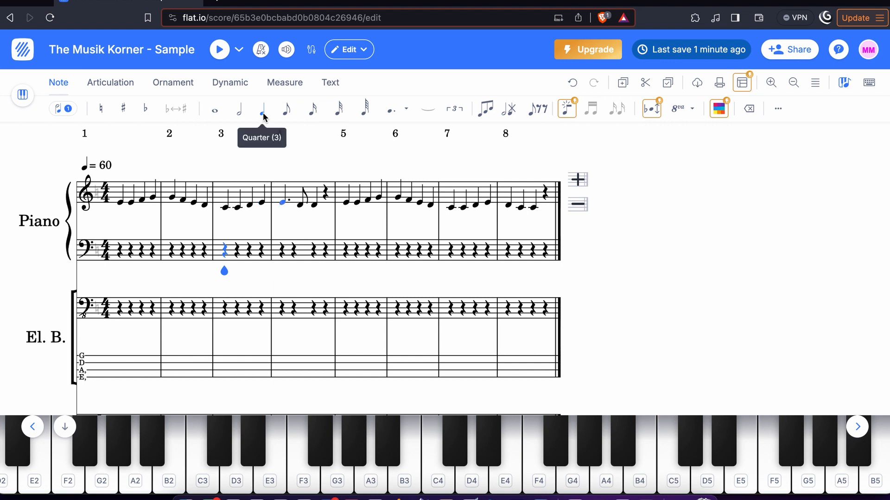
key("Left")
left_click(391, 112)
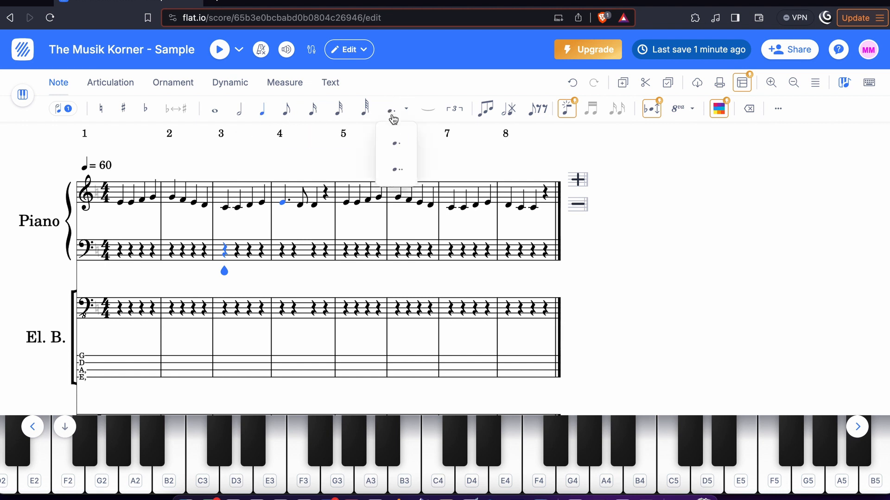
left_click(336, 159)
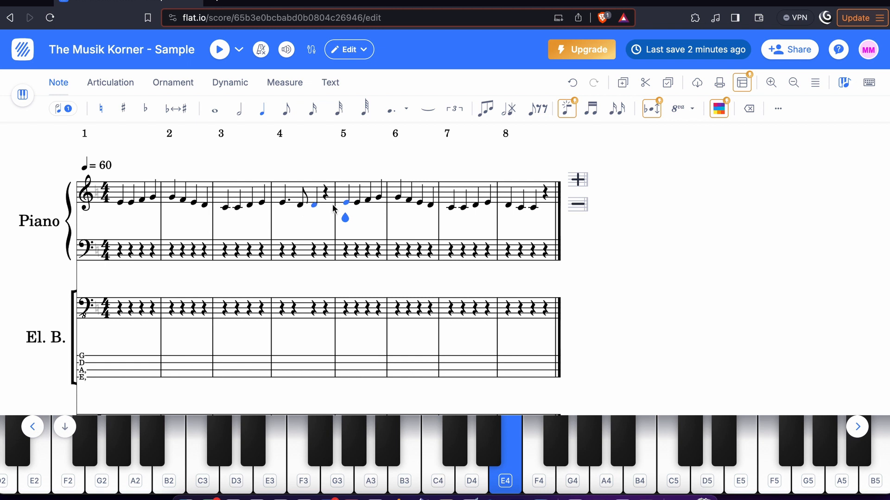
Dot the quarter note D4 that opens measure 8 of the piano's treble staff, and enter an eighth note C4 on the rest after it
left_click(508, 207)
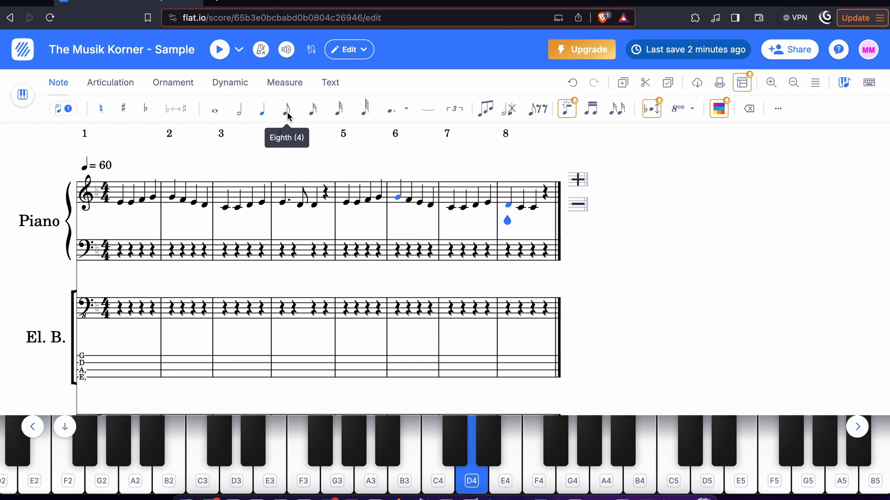
left_click(396, 115)
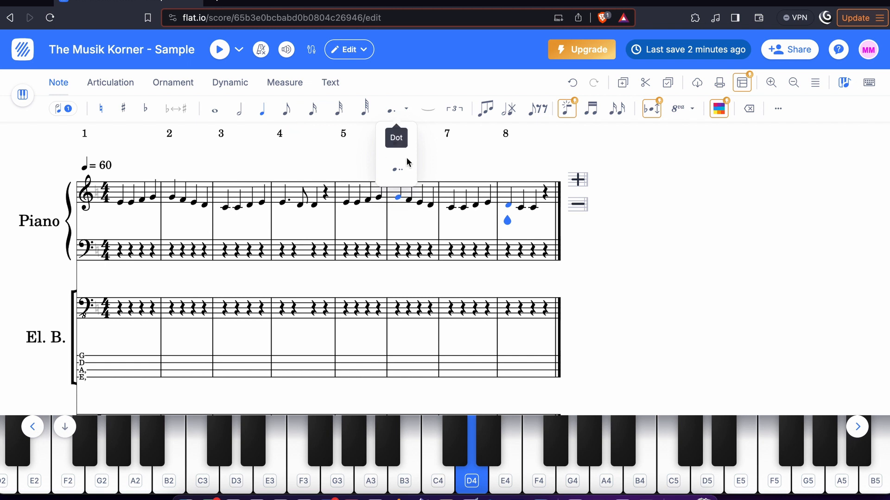
left_click(384, 155)
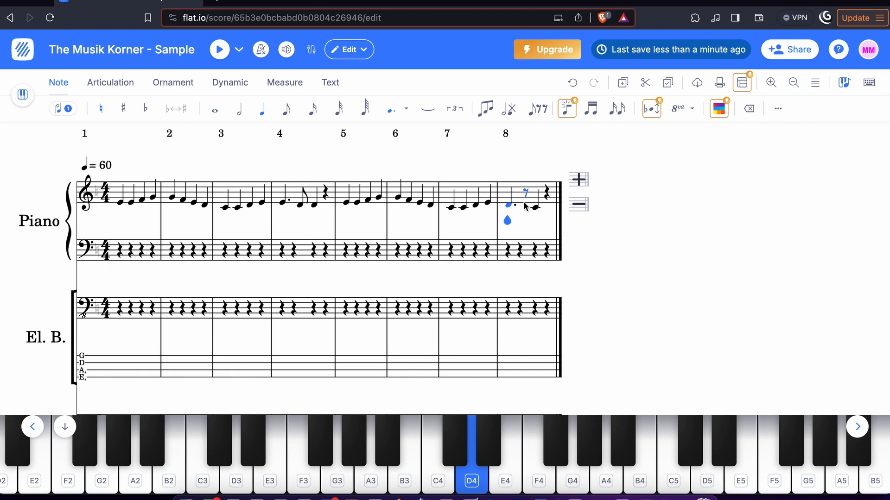
left_click(286, 112)
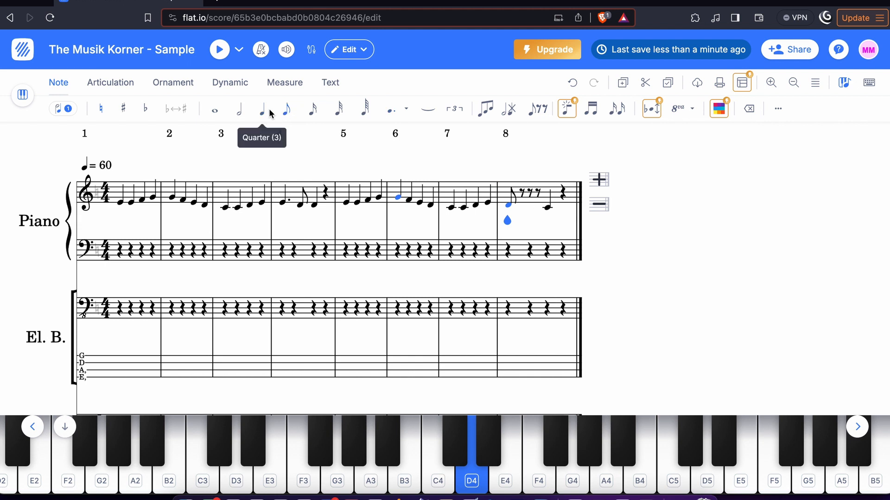
left_click(575, 83)
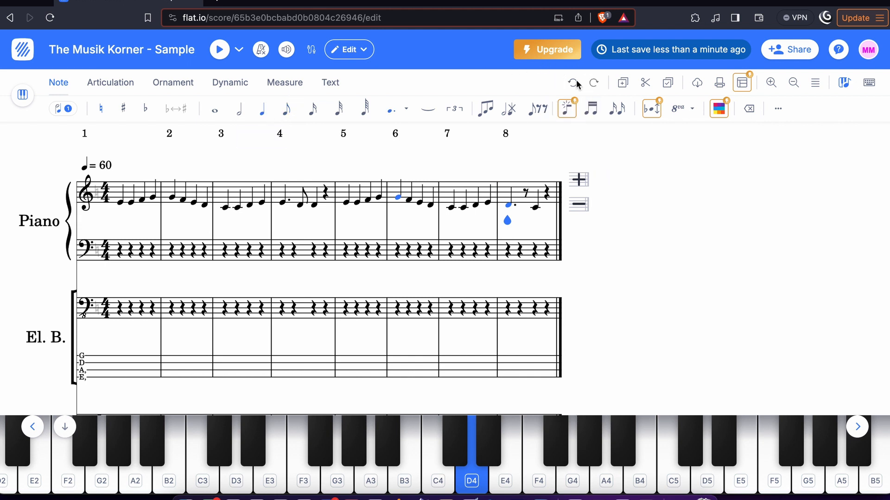
left_click(527, 209)
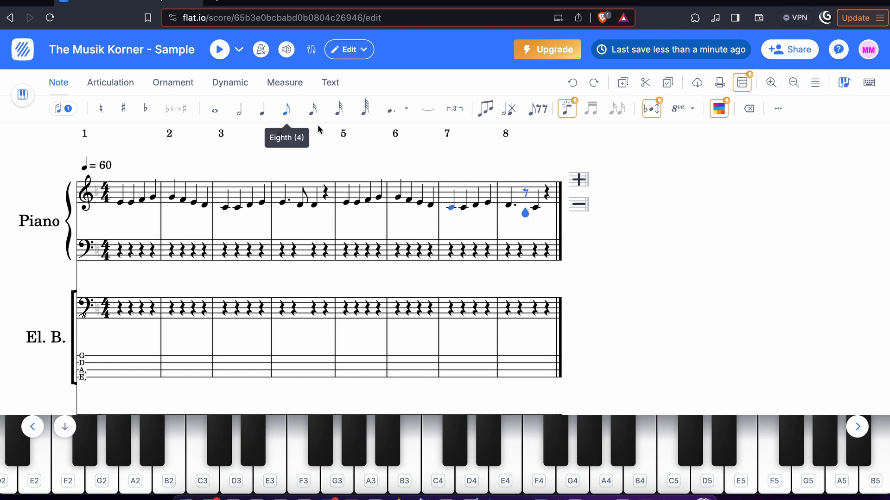
left_click(527, 208)
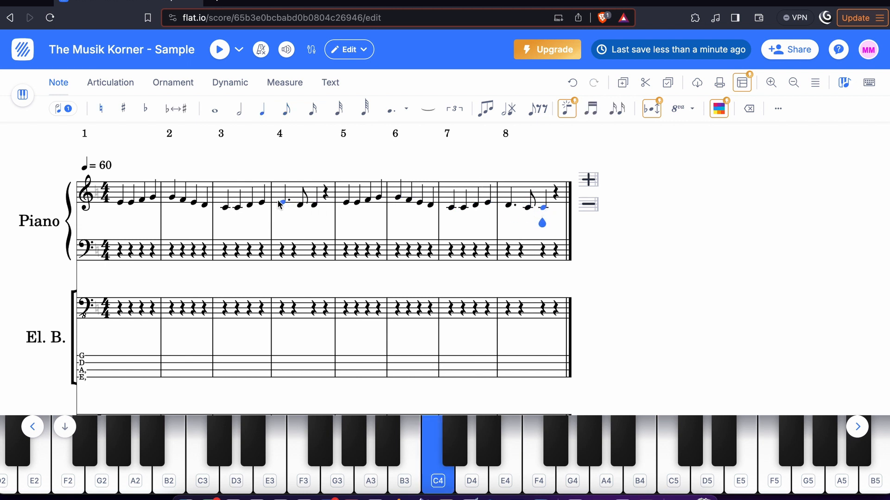
Lengthen the last D4 in measure 4 and the last C4 in measure 8 of the piano's treble staff to half notes
left_click(315, 207)
left_click(315, 207)
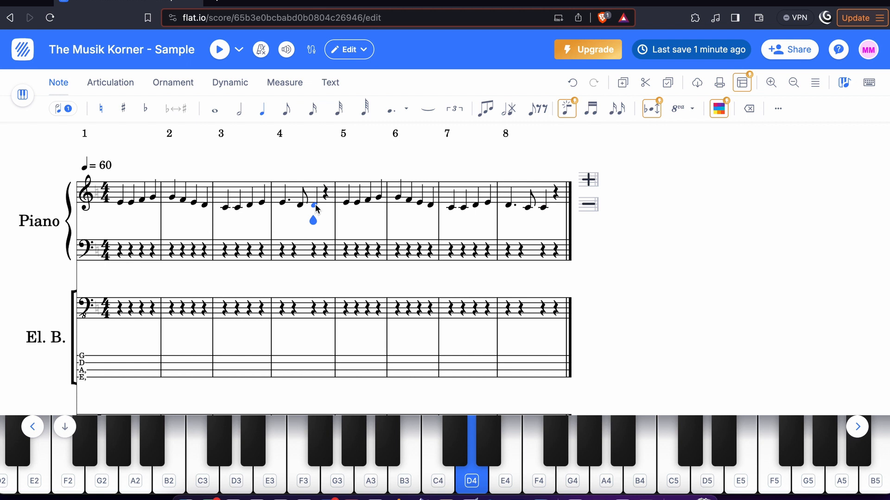
left_click(240, 117)
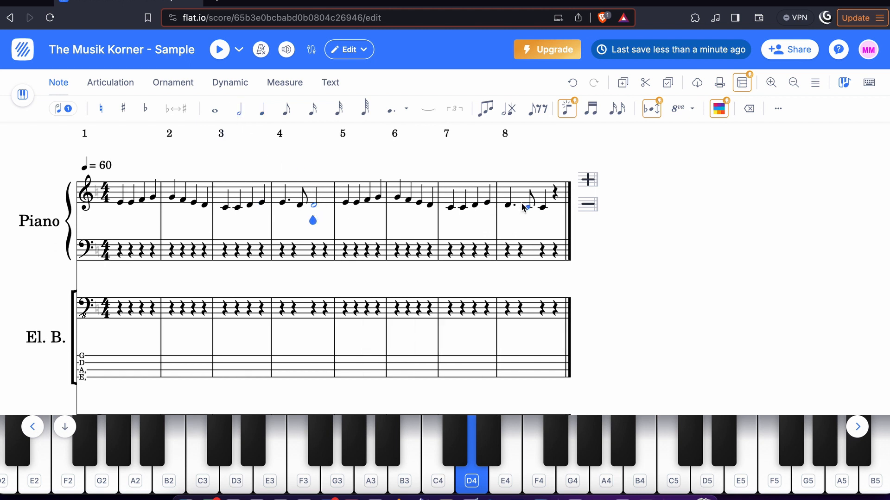
left_click(542, 207)
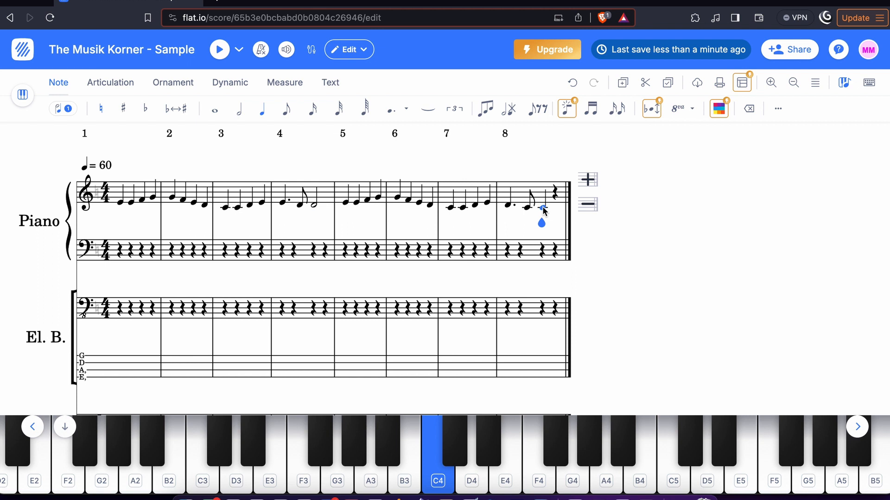
left_click(240, 117)
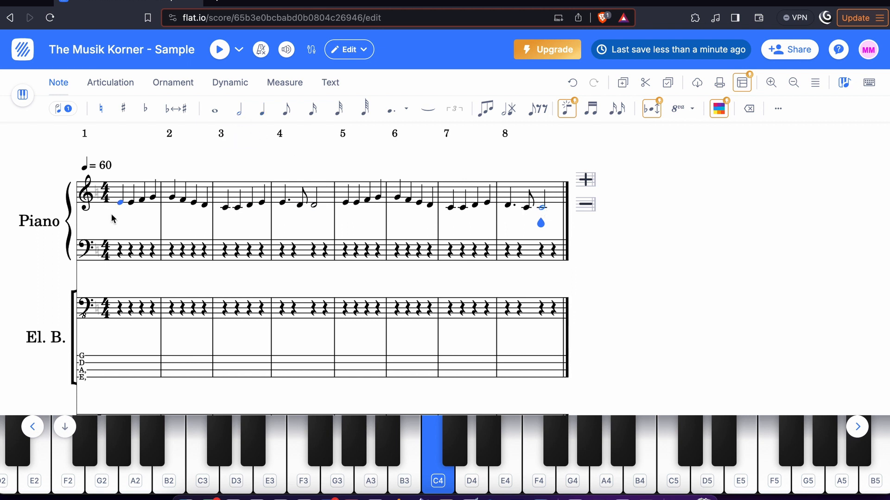
Set the score's tempo marking to 90 quarter notes per minute
left_click(103, 167)
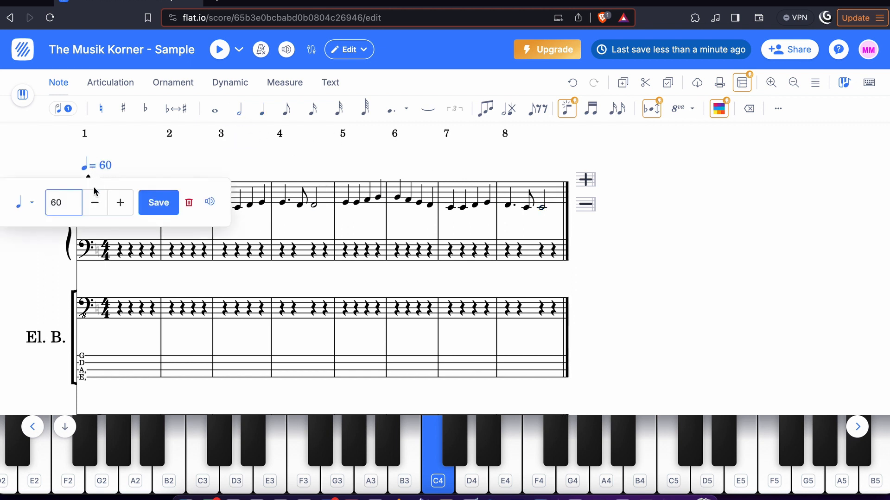
left_click(64, 200)
double_click(64, 200)
type("90")
left_click(159, 204)
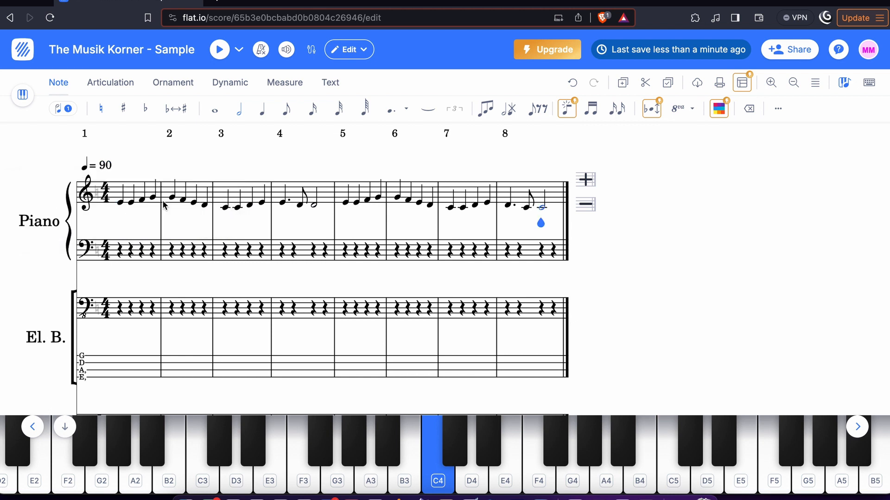
Play back the score from the first beat of measure 1 at the new tempo
left_click(119, 250)
key("space")
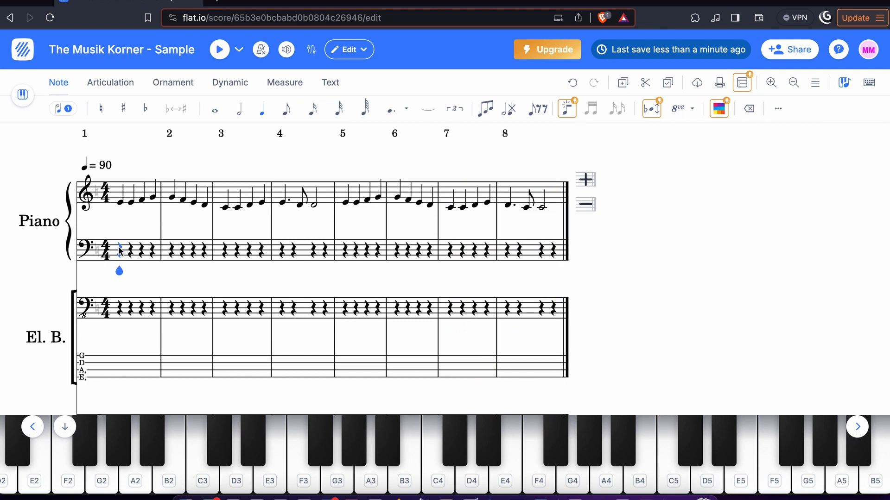
Enter a quarter note B1 on the first beat of measure 1 and a quarter note G2 on the first beat of measure 2 in the electric bass staff
scroll(140, 318, "down", 1)
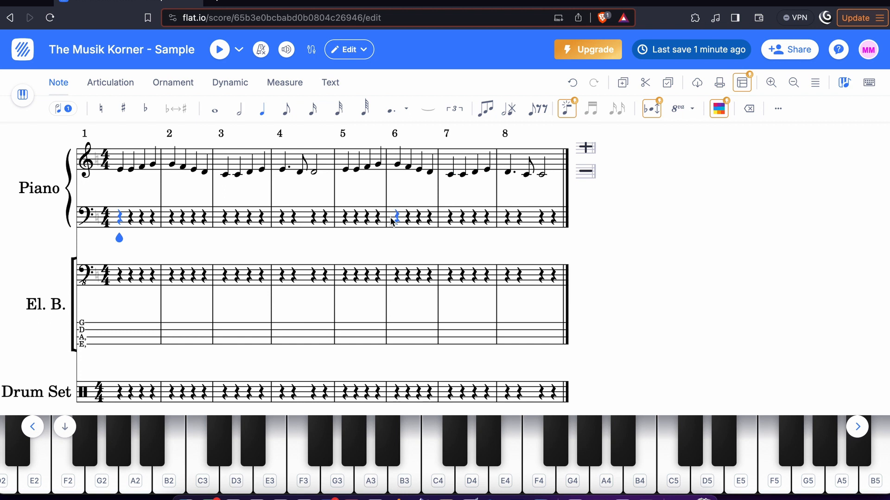
scroll(391, 221, "down", 1)
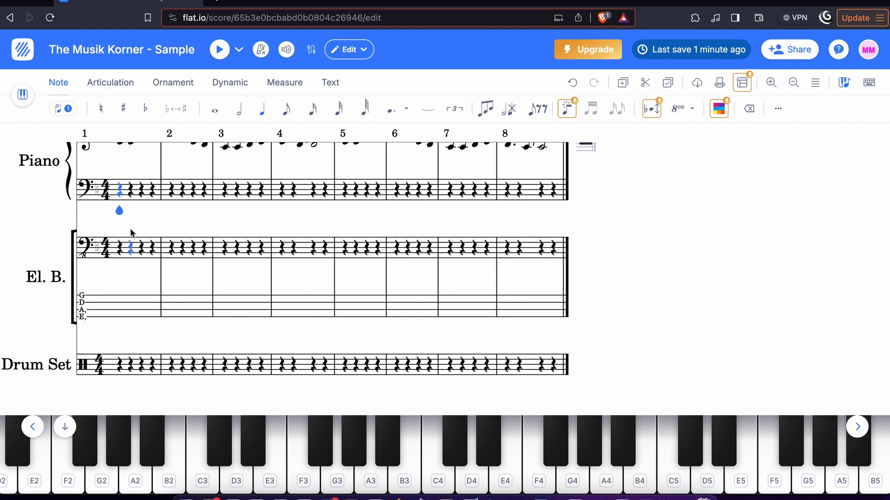
scroll(130, 228, "up", 3)
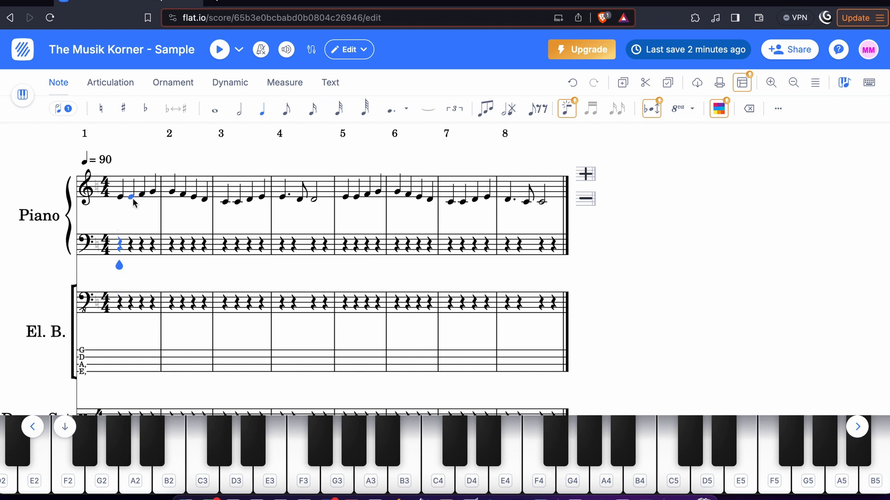
left_click(120, 305)
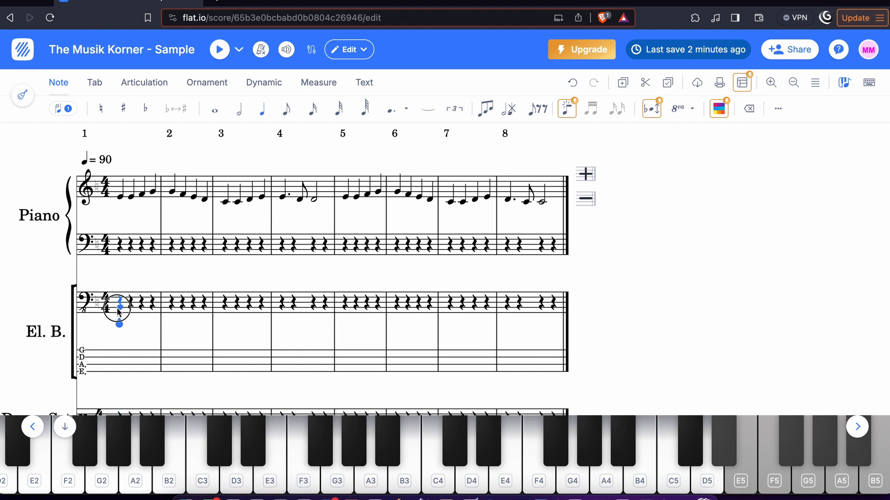
left_click(117, 307)
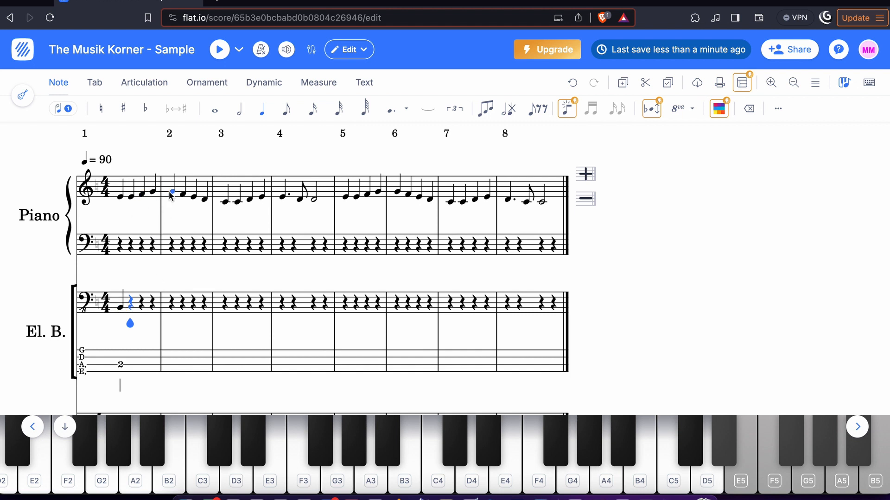
left_click(171, 297)
key("g")
left_click(170, 295)
left_click_drag(170, 298, 171, 294)
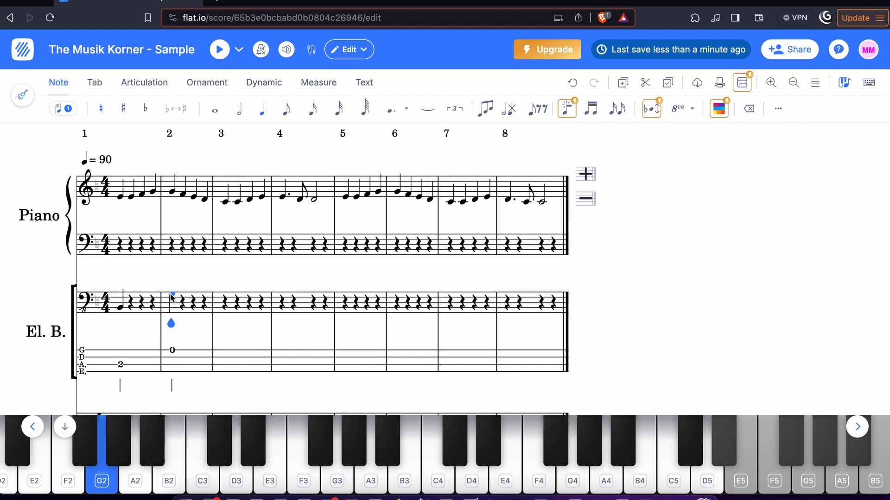
Raise the electric bass note on the first beat of measure 1 to C2 and play back the opening measures
left_click(119, 366)
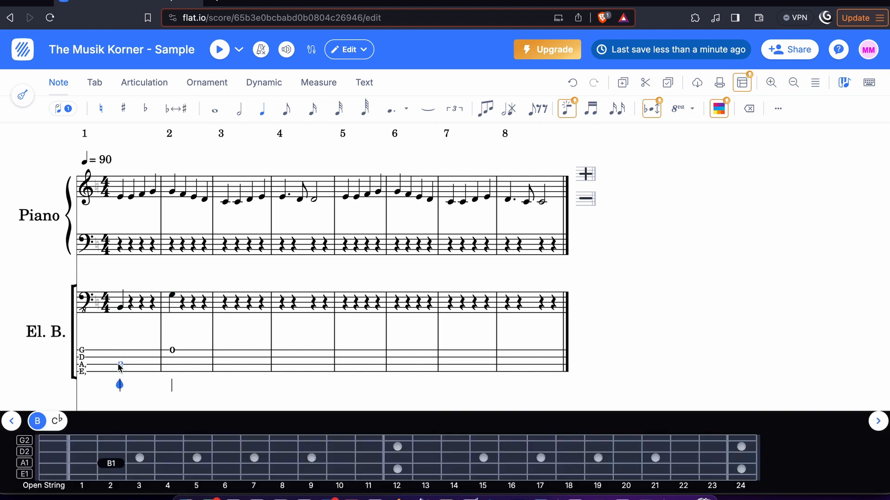
key("space")
key("space")
left_click(121, 309)
left_click_drag(121, 309, 121, 307)
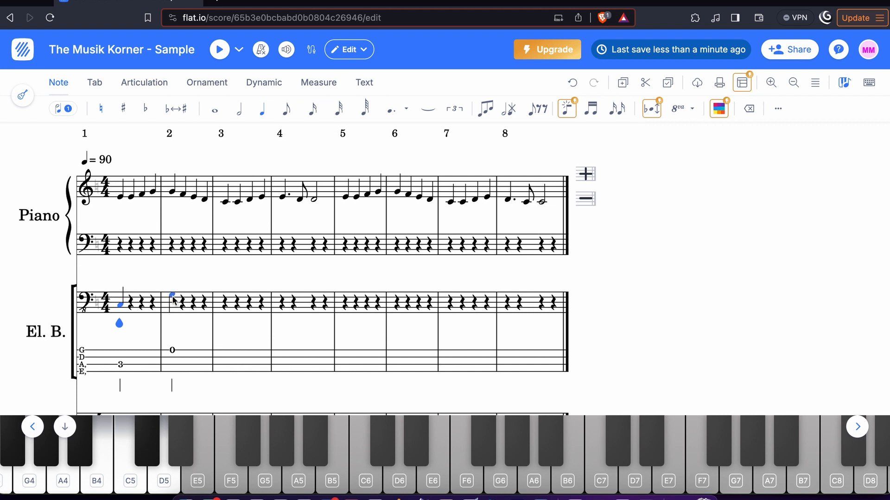
key("space")
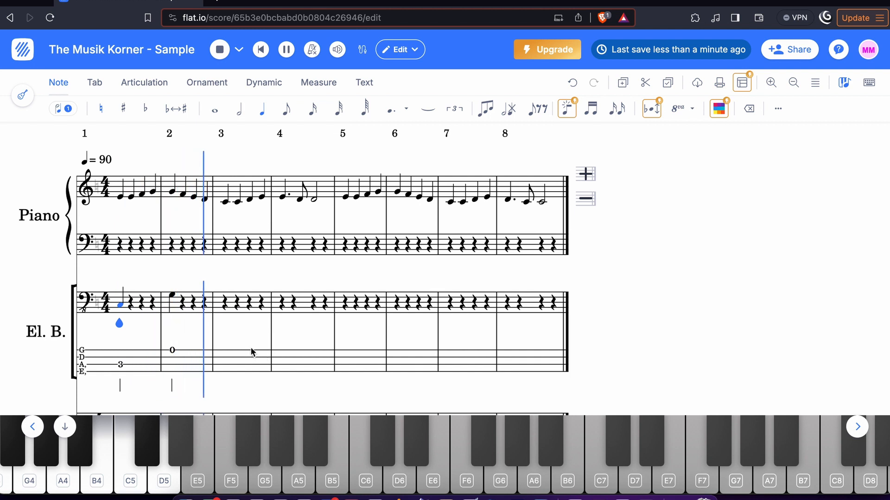
key("space")
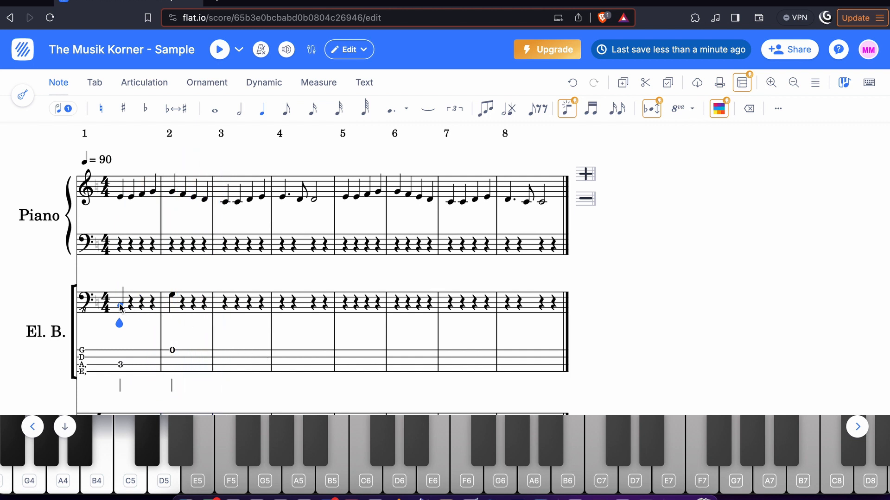
Enter a quarter note C2 on the first beat of measure 3 in the electric bass staff and play back from it
left_click(222, 303)
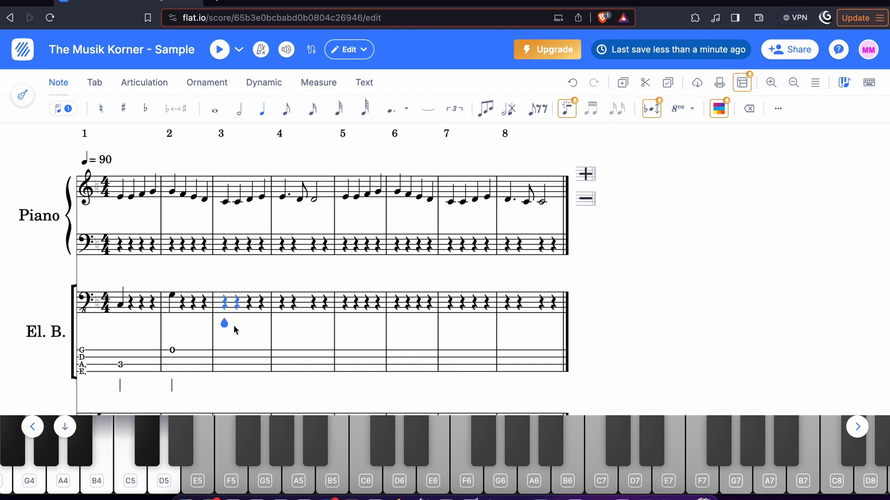
left_click(224, 309)
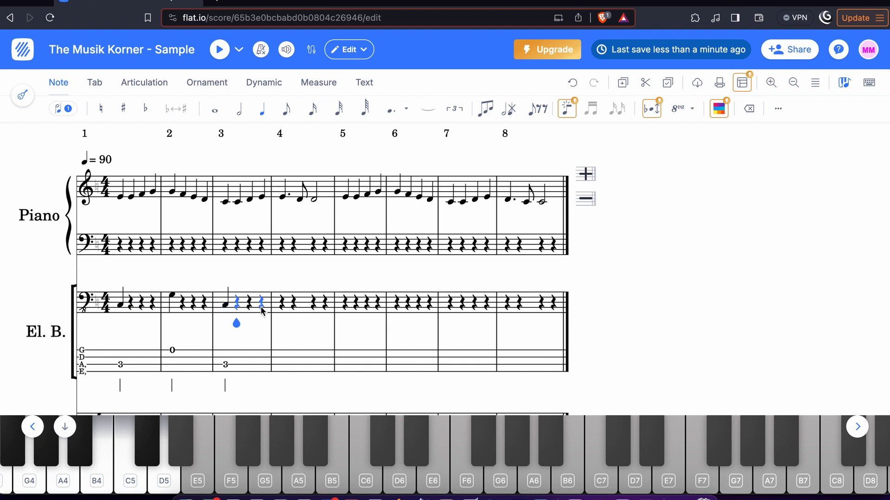
left_click(280, 301)
left_click(224, 310)
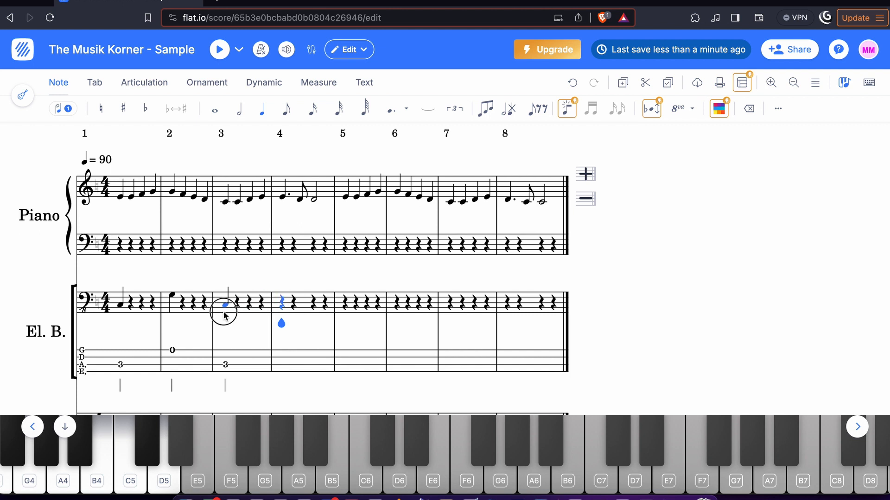
key("space")
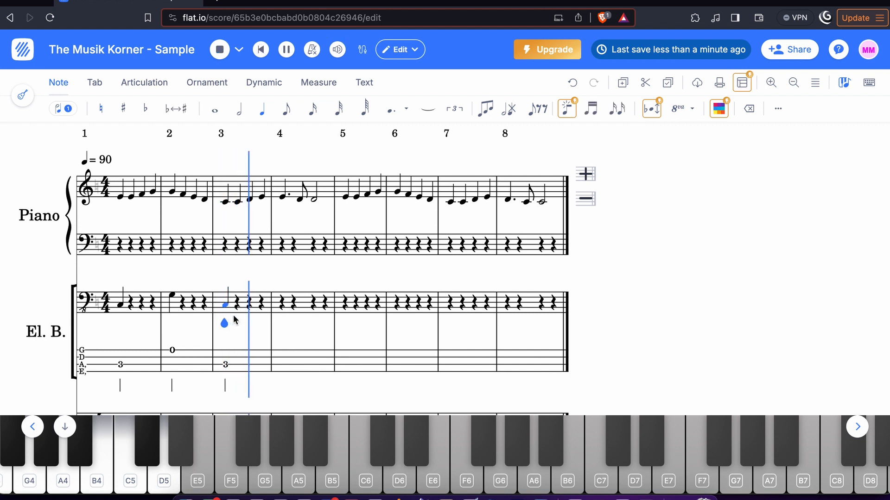
key("space")
Enter quarter notes E2 on beat 1 and D2 on beat 3 of measure 4 in the electric bass staff
left_click(281, 302)
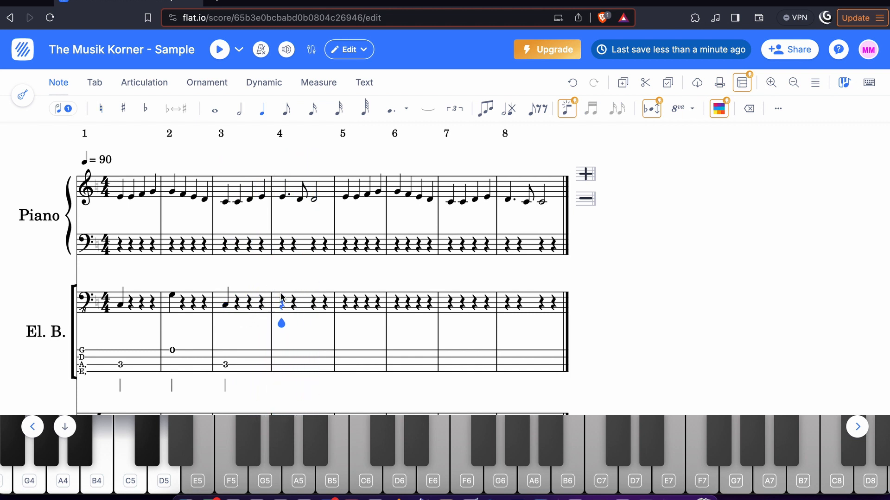
key("Right")
left_click(283, 298)
key("ctrl+z")
left_click(282, 301)
key("ctrl+z")
left_click(282, 299)
left_click(313, 305)
Enter quarter notes C2, G2 and C2 on the first beats of measures 5, 6 and 7 in the electric bass staff
left_click(344, 306)
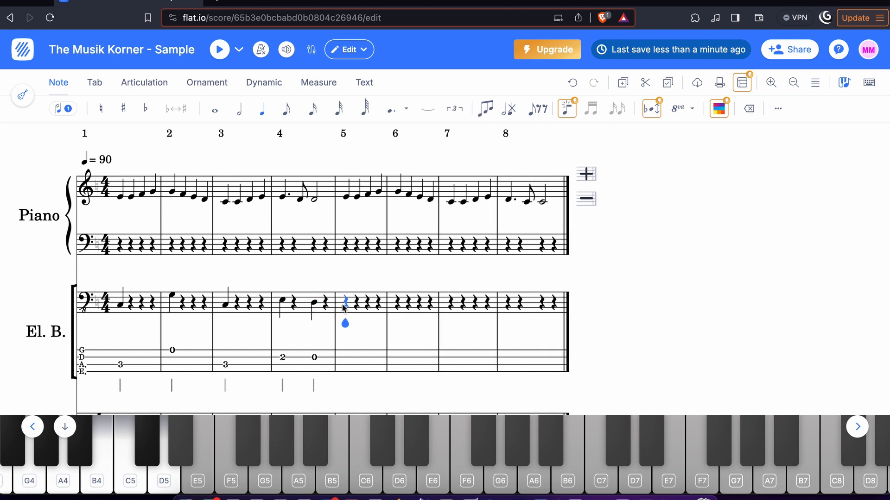
left_click(347, 304)
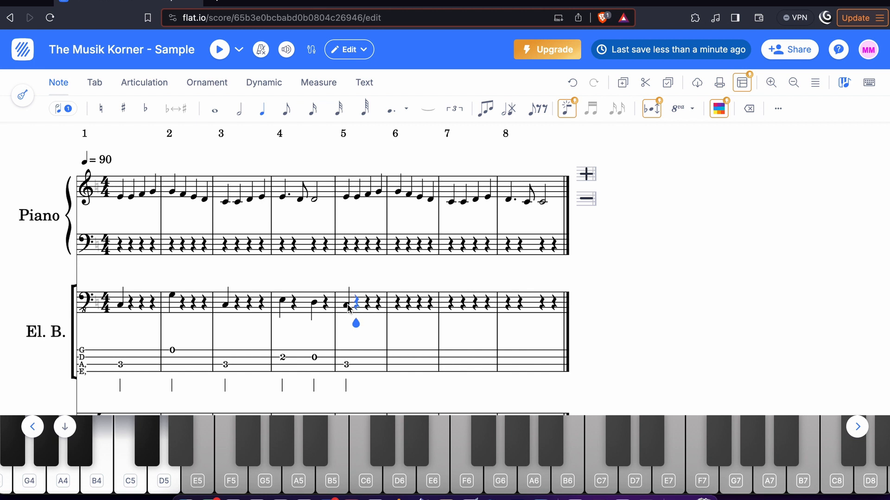
left_click(393, 298)
left_click(395, 296)
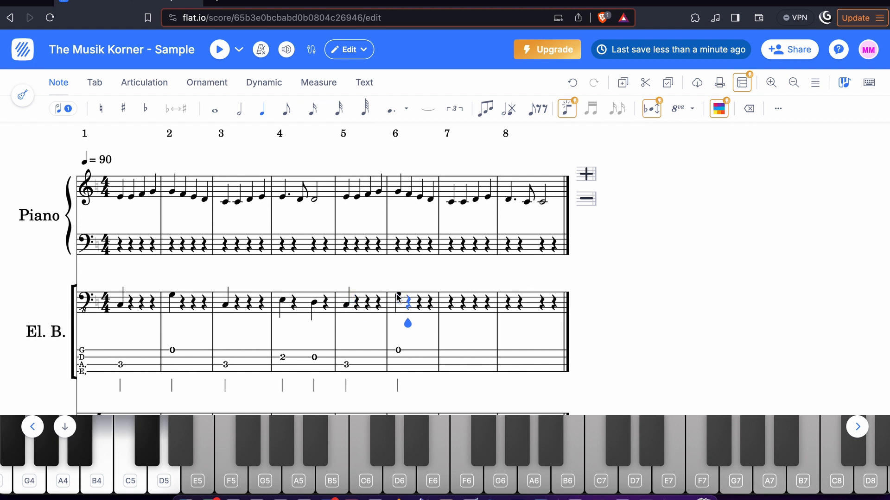
left_click(450, 309)
left_click(449, 306)
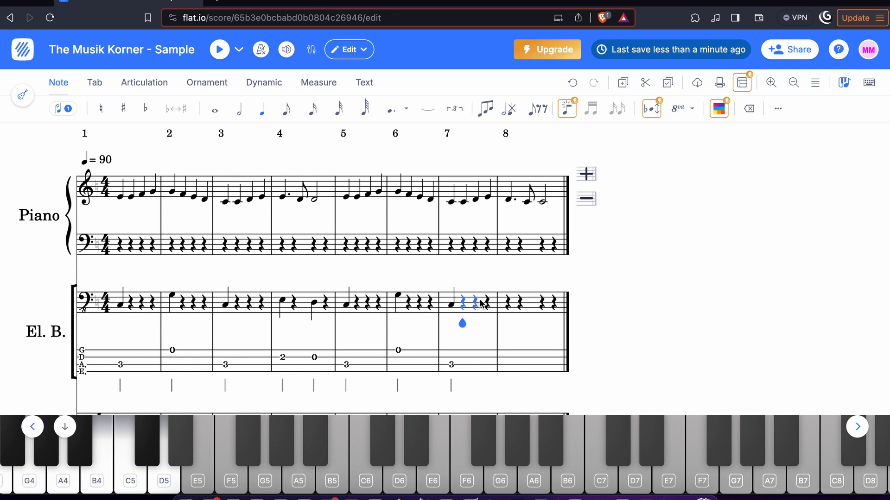
Enter quarter notes G2 on beat 1 and C2 on beat 3 of measure 8 in the electric bass staff
left_click(506, 302)
left_click(505, 296)
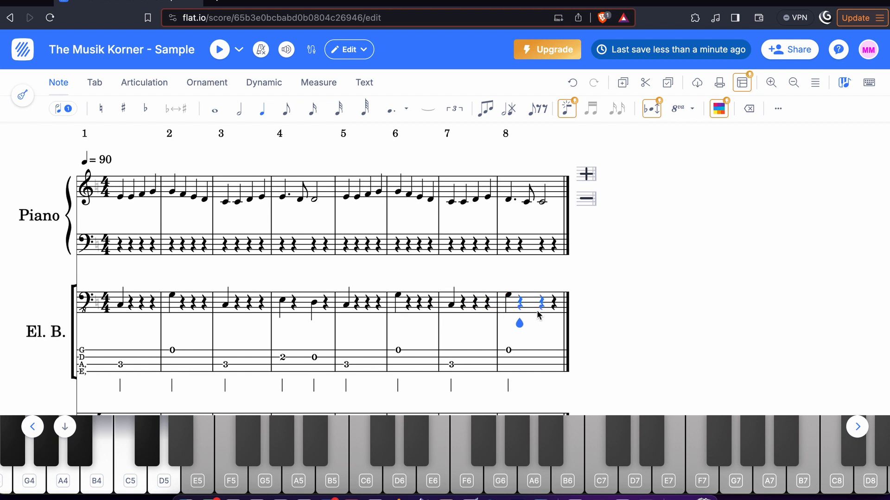
left_click(543, 308)
left_click(543, 308)
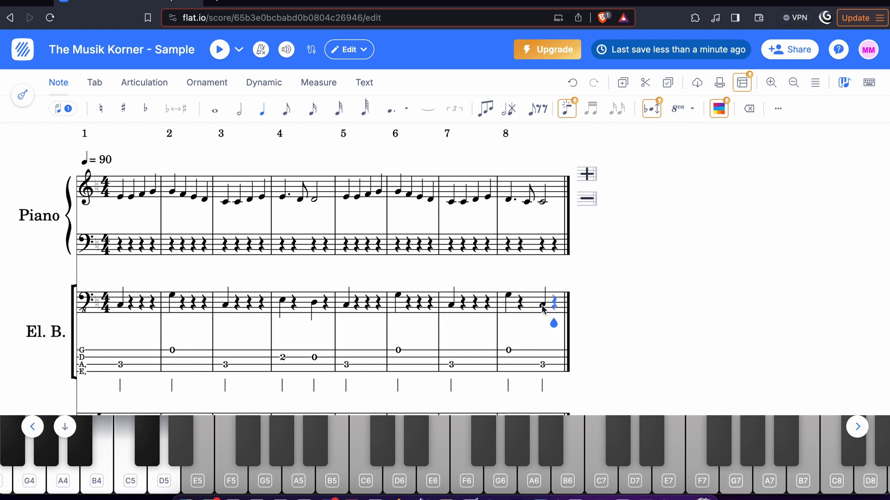
Lengthen the electric bass notes in measures 1, 2 and 3 to whole notes
left_click(119, 305)
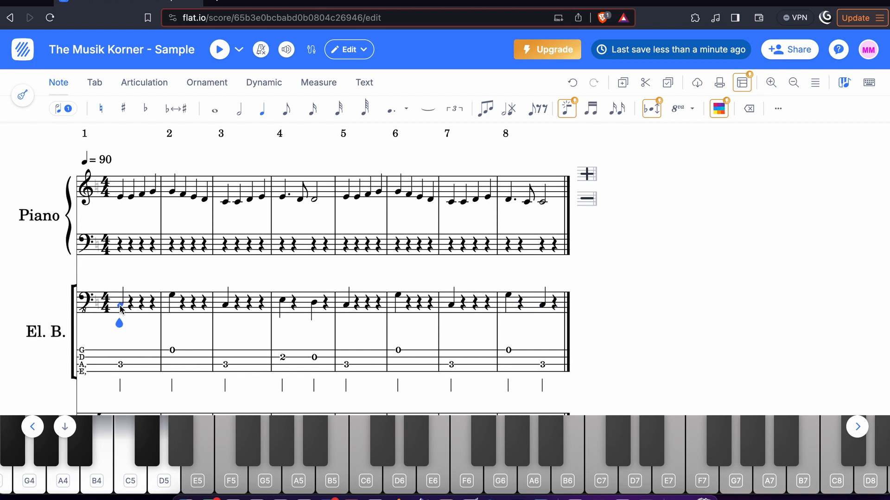
left_click(216, 113)
left_click(173, 297)
left_click(215, 111)
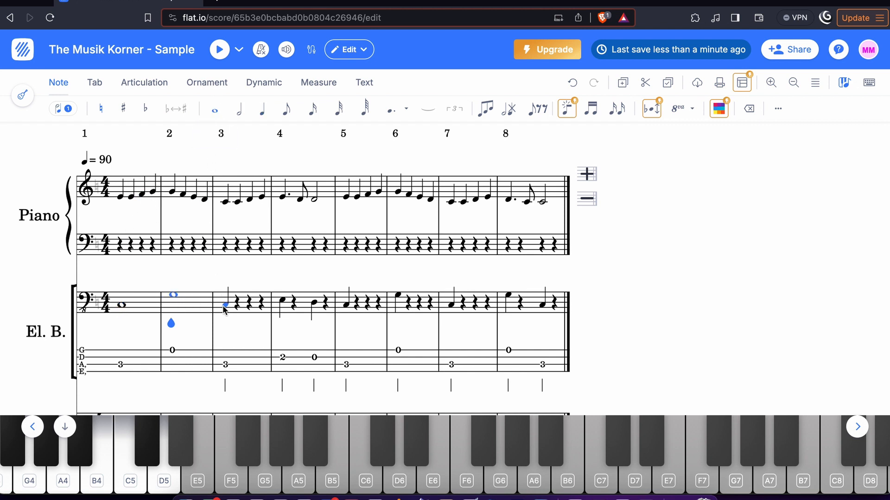
left_click(225, 306)
left_click(215, 111)
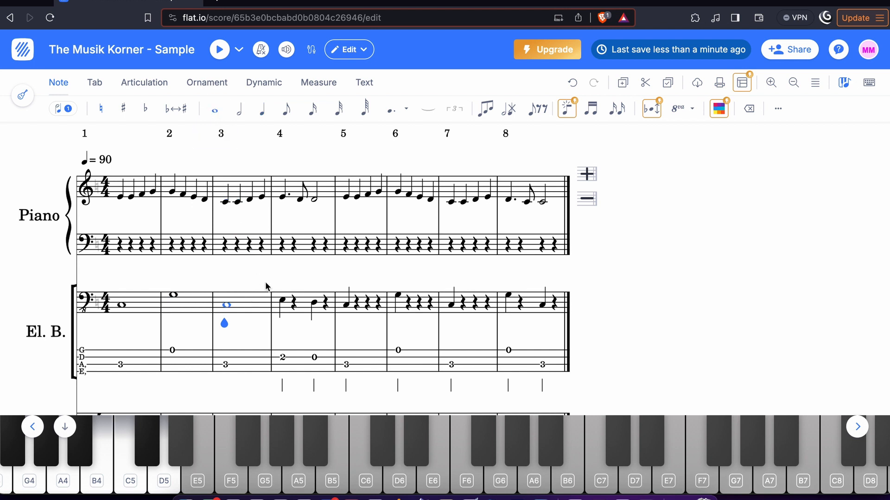
Lengthen both electric bass notes in measure 4 to half notes
left_click(283, 302)
left_click(239, 114)
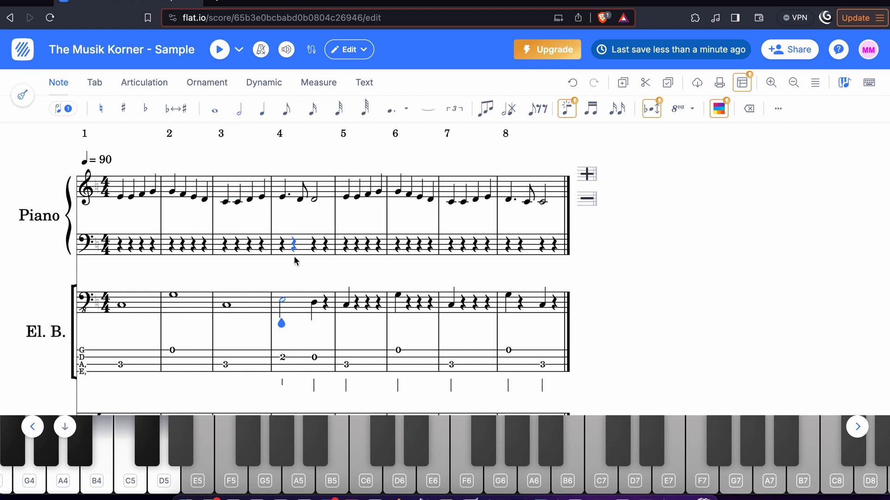
left_click(314, 304)
left_click(239, 110)
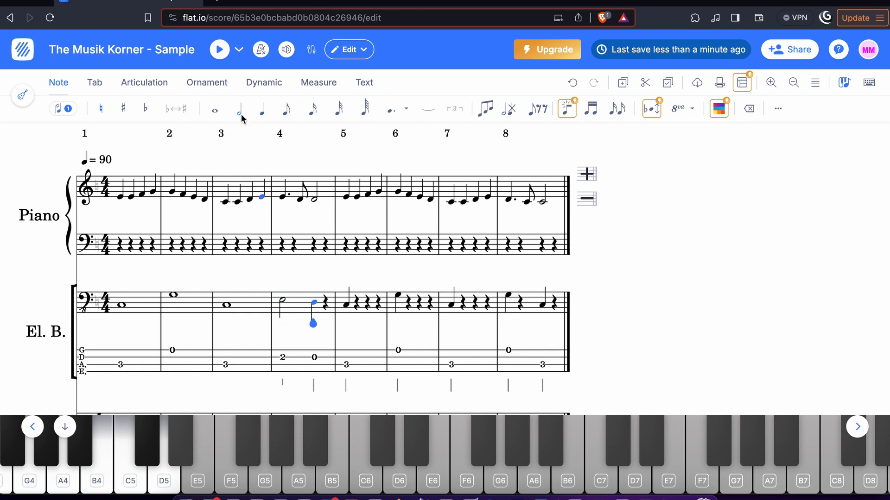
Lengthen the electric bass notes in measures 5, 6 and 7 to whole notes
left_click(345, 304)
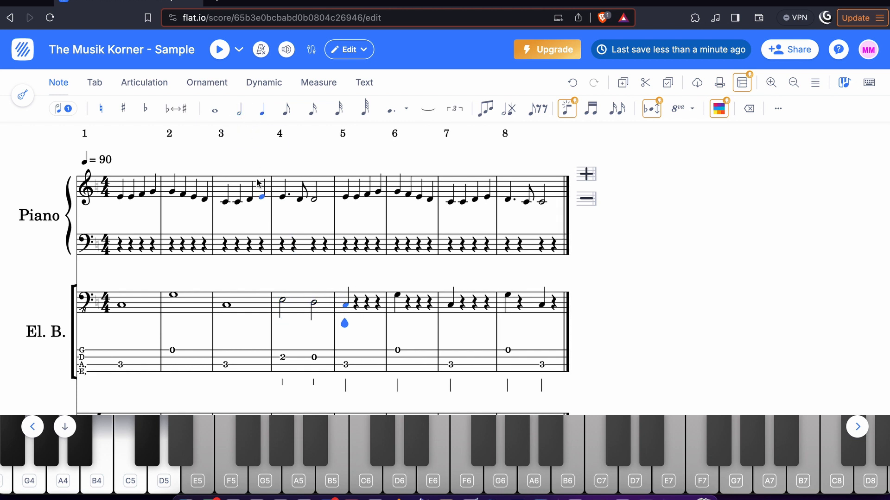
left_click(215, 111)
key("Right")
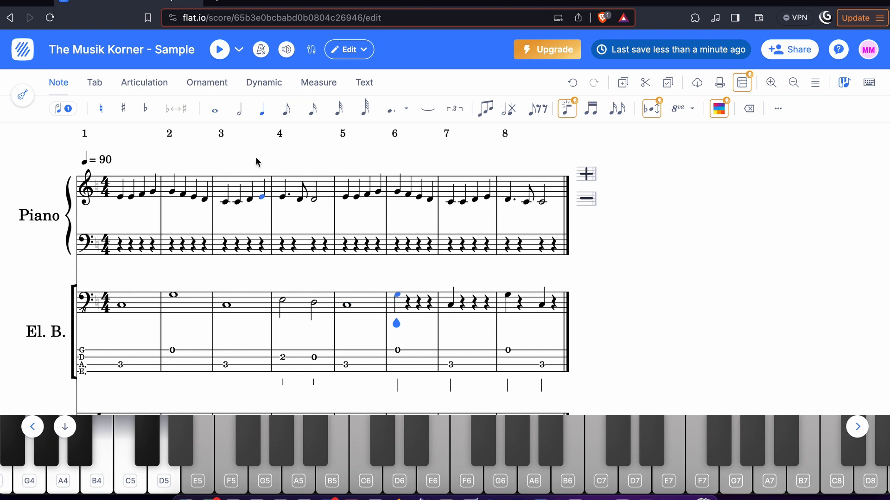
left_click(214, 110)
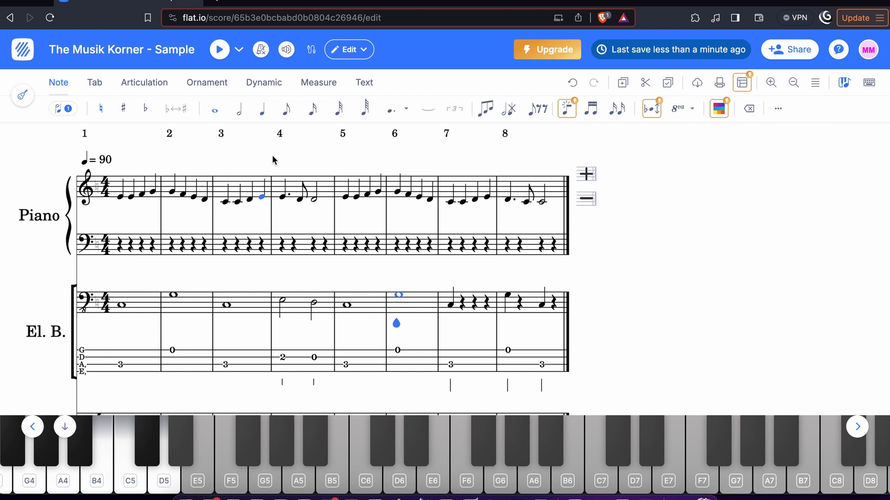
left_click(447, 306)
left_click(215, 110)
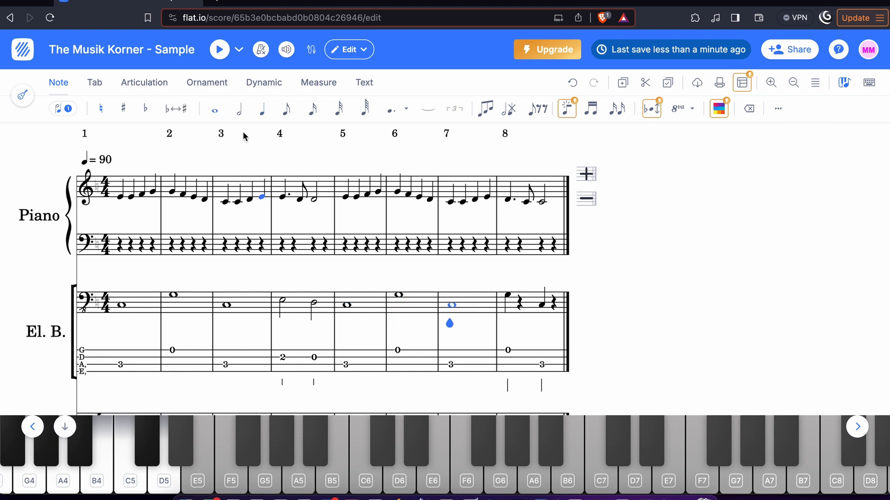
Lengthen both electric bass notes in measure 8 to half notes
left_click(506, 296)
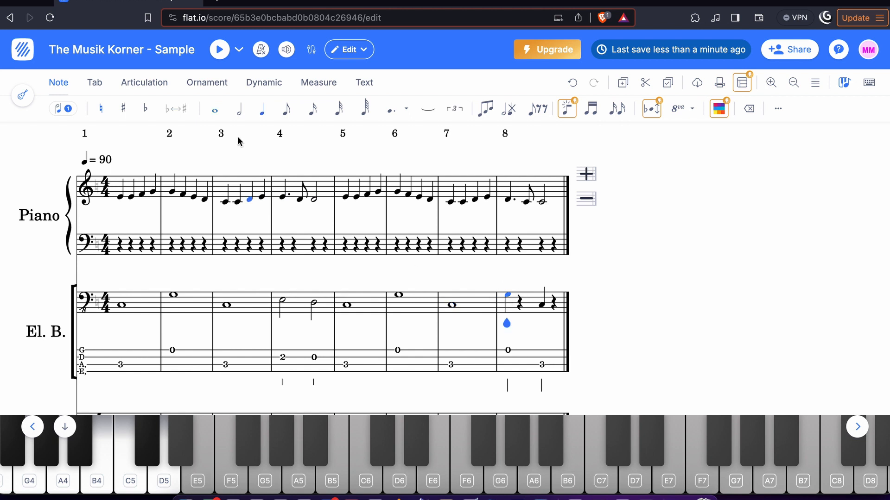
left_click(240, 110)
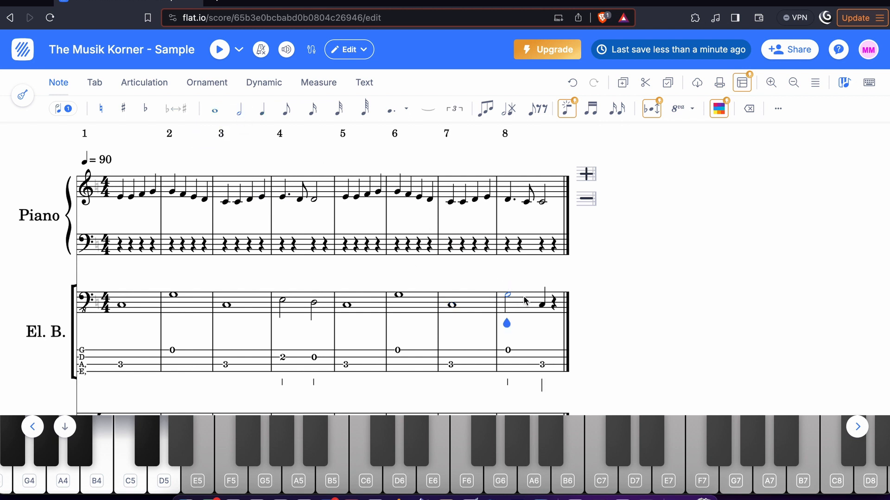
left_click(541, 306)
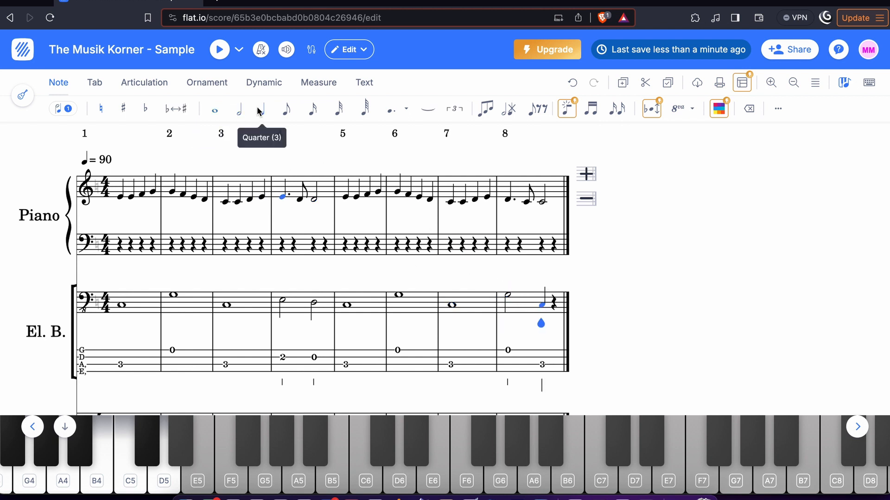
left_click(239, 111)
Enter a quarter-note bass drum hit on the first beat of measures 1 to 4 in the drum set staff
scroll(403, 290, "down", 2)
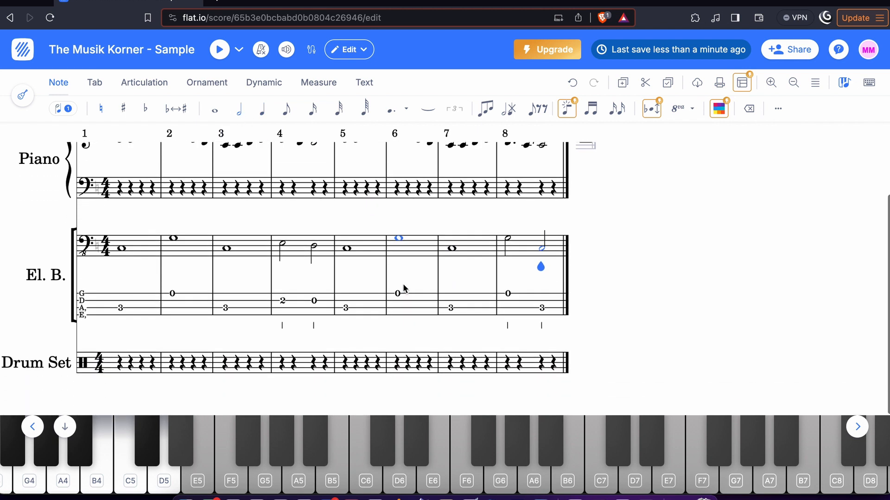
left_click(121, 364)
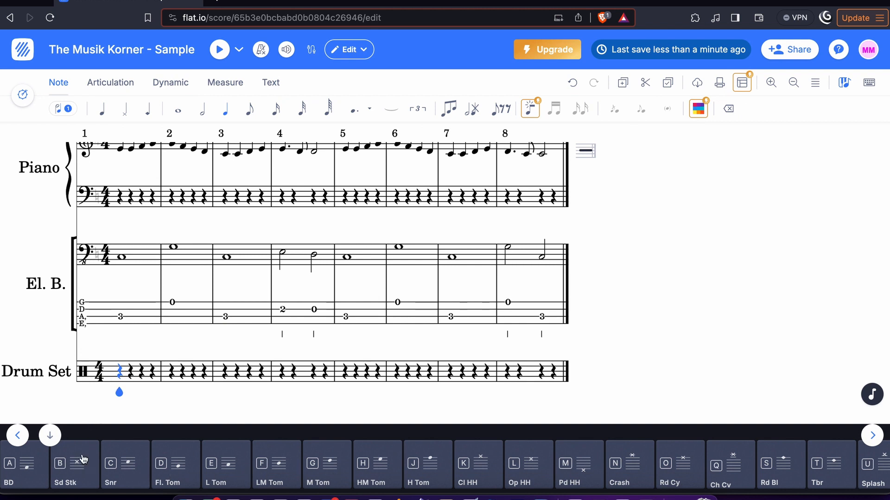
left_click(24, 477)
left_click(25, 470)
left_click(25, 470)
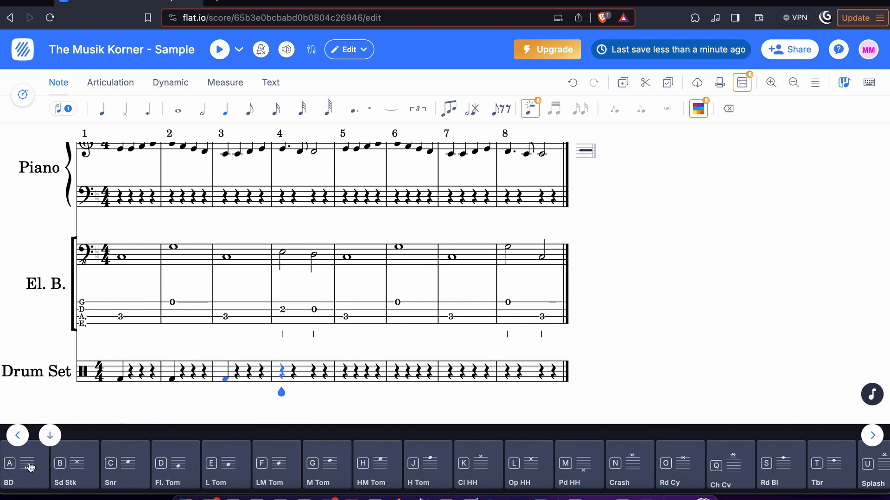
left_click(25, 470)
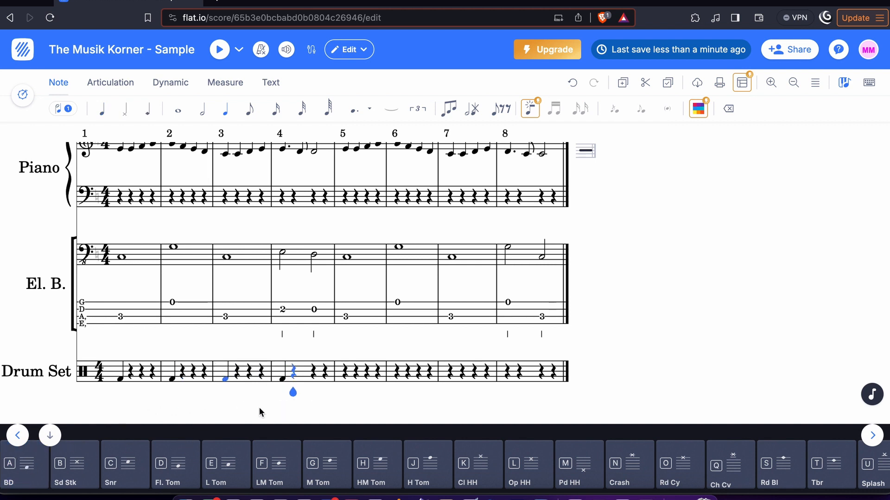
Enter a quarter-note bass drum hit on the first beat of measures 5 to 8 in the drum set staff
left_click(344, 376)
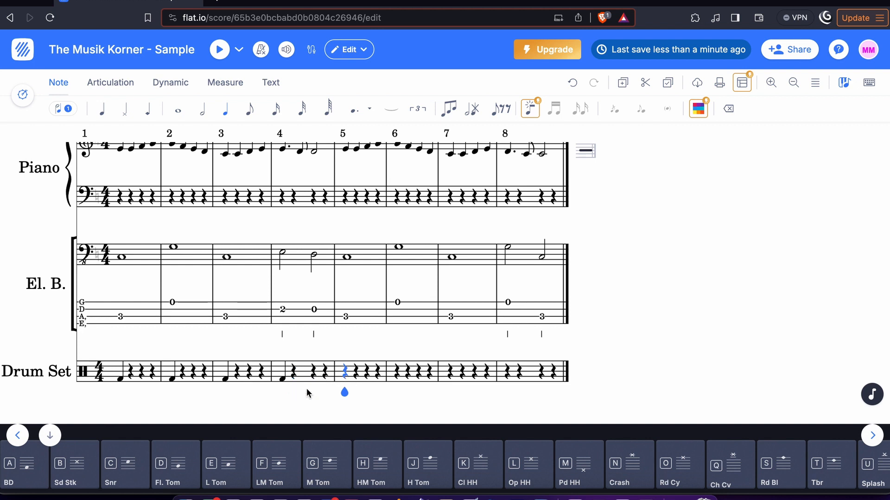
left_click(6, 470)
left_click(21, 472)
left_click(23, 473)
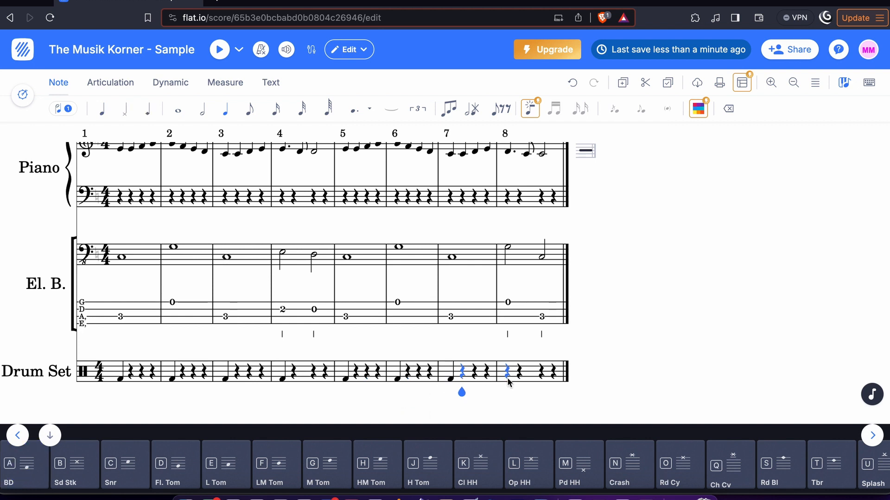
left_click(25, 469)
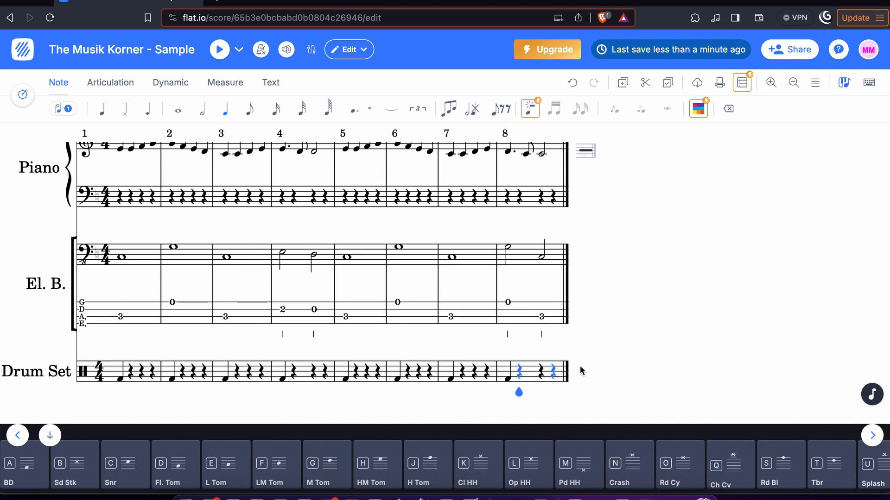
Append a ninth measure to the end of the score
scroll(604, 250, "up", 2)
left_click(586, 181)
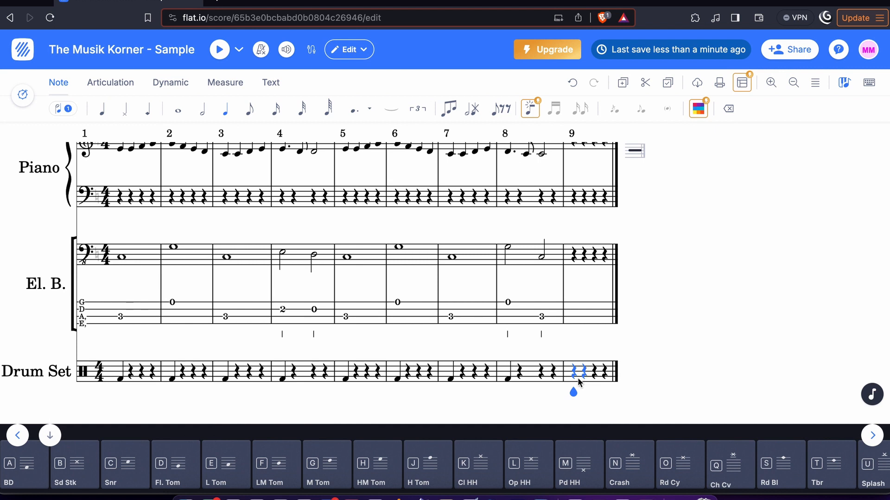
Enter a quarter-note bass drum hit on beat 1 of measure 9 and snare hits on beat 3 of measures 1 to 4
left_click(29, 472)
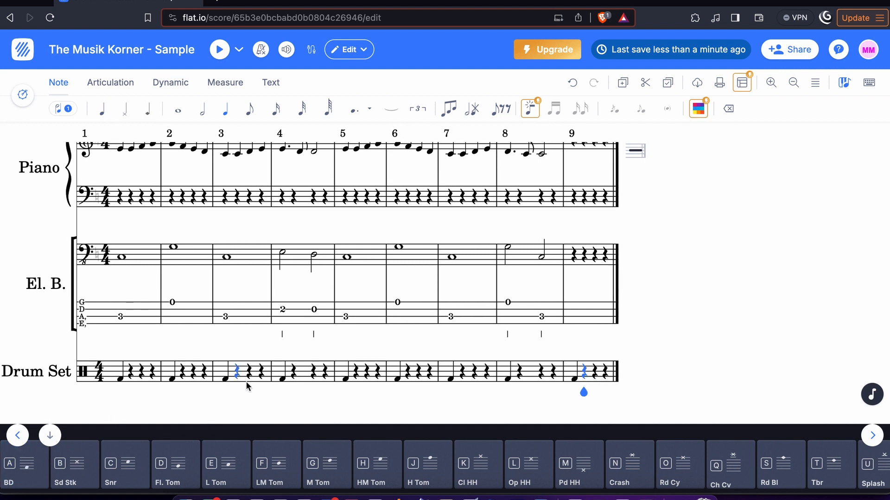
left_click(141, 376)
left_click(125, 469)
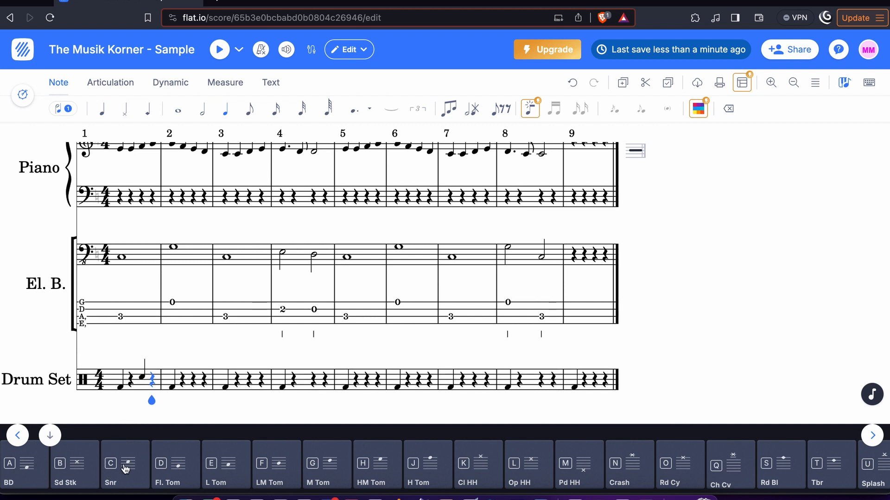
left_click(194, 380)
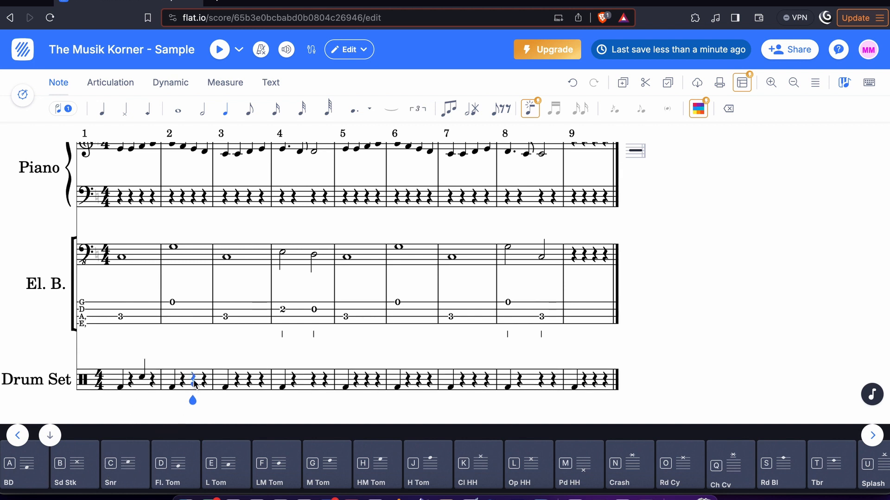
left_click(176, 464)
key("super+z")
left_click(127, 467)
left_click(253, 382)
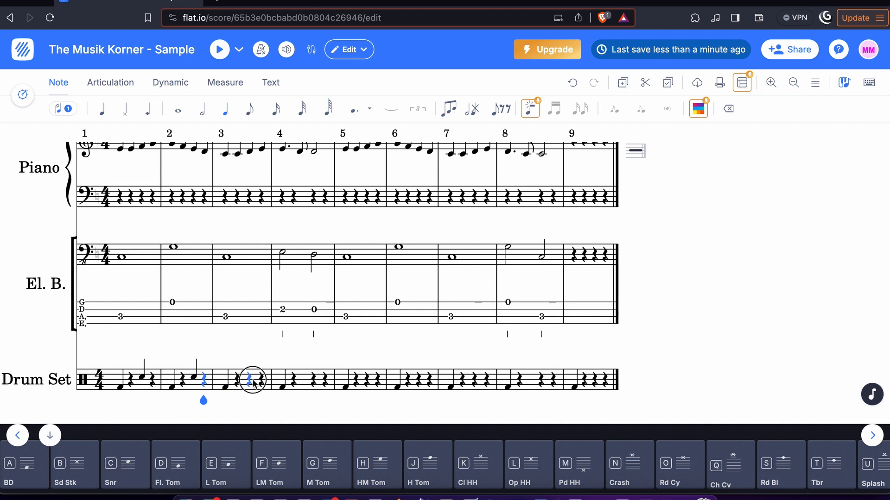
left_click(127, 467)
left_click(314, 382)
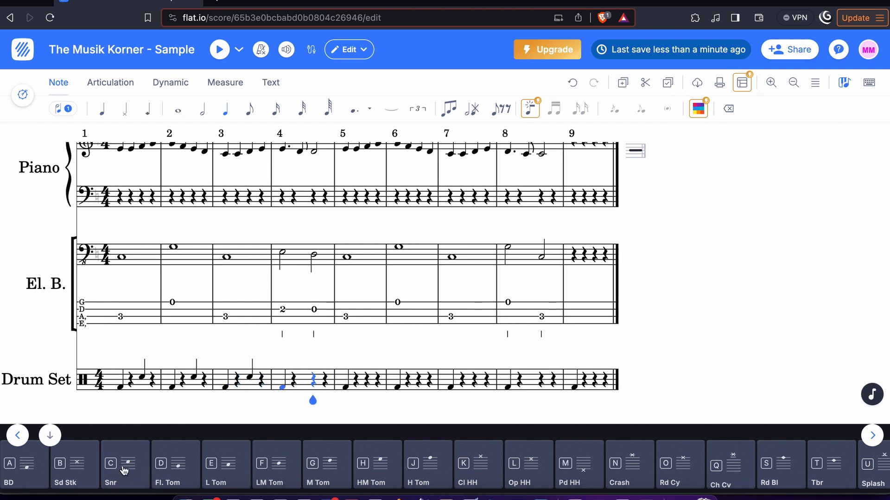
left_click(125, 467)
Enter a quarter-note snare hit on the third beat of measures 5 to 8 in the drum set staff
left_click(376, 382)
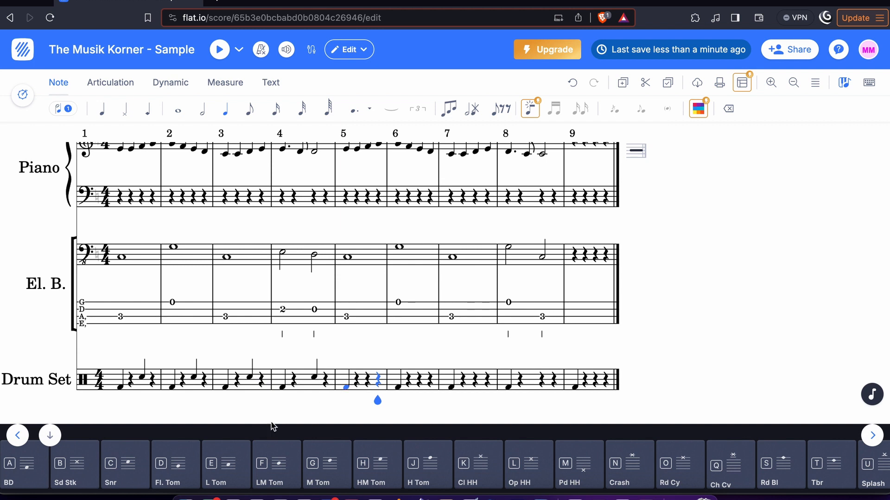
left_click(367, 376)
left_click(125, 467)
left_click(418, 381)
key("c")
left_click(477, 380)
key("c")
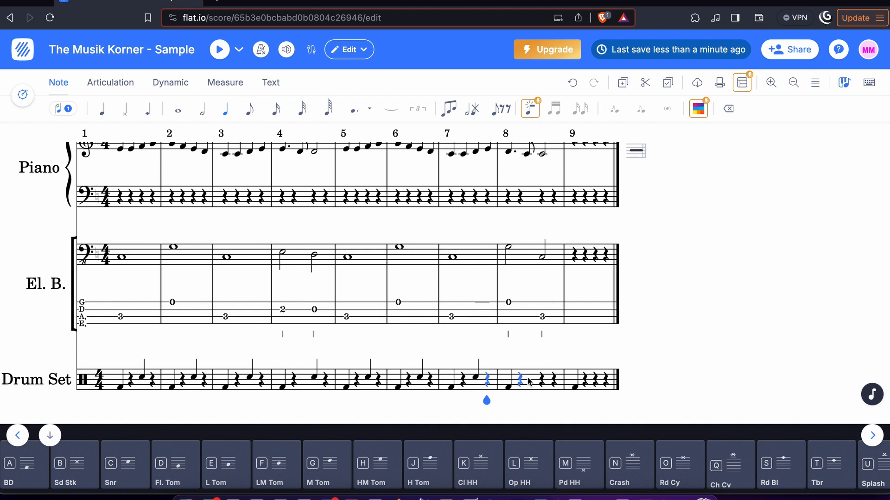
left_click(543, 380)
key("c")
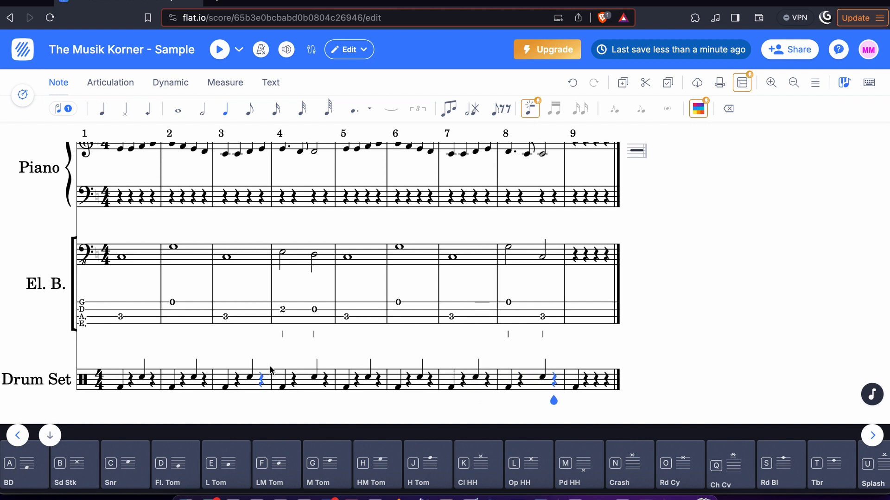
Add a crash cymbal to the bass drum on beat 1 of measure 1 and closed hi-hats on beats 2 to 4
left_click(120, 386)
left_click(121, 387)
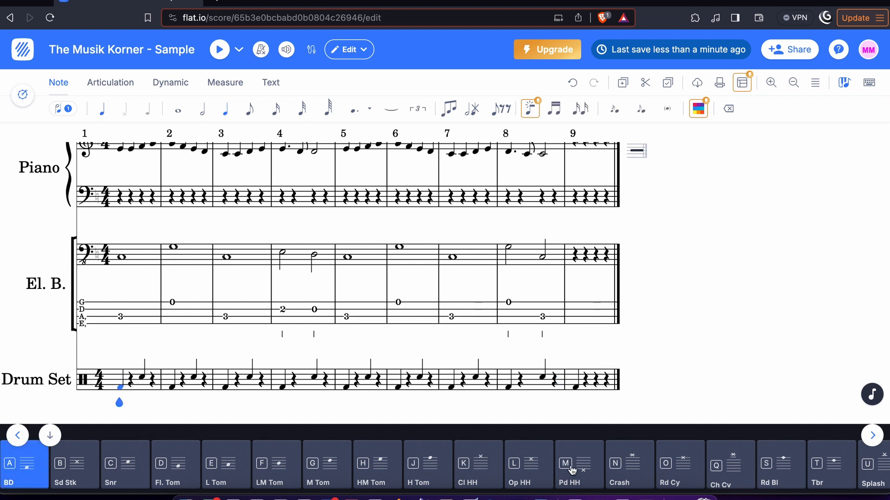
left_click(633, 469)
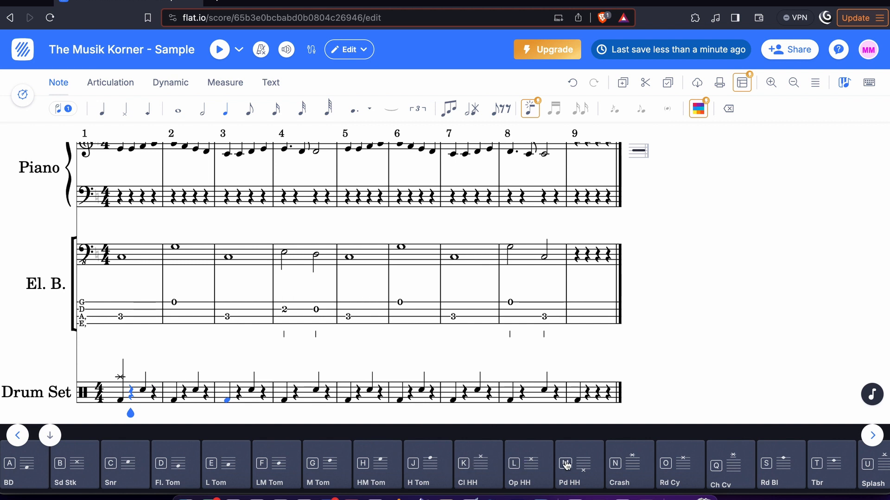
left_click(478, 469)
left_click(477, 469)
left_click(477, 469)
Add closed hi-hats on every beat of measures 2 to 8 and a crash cymbal on the first beat of measure 9
left_click(478, 469)
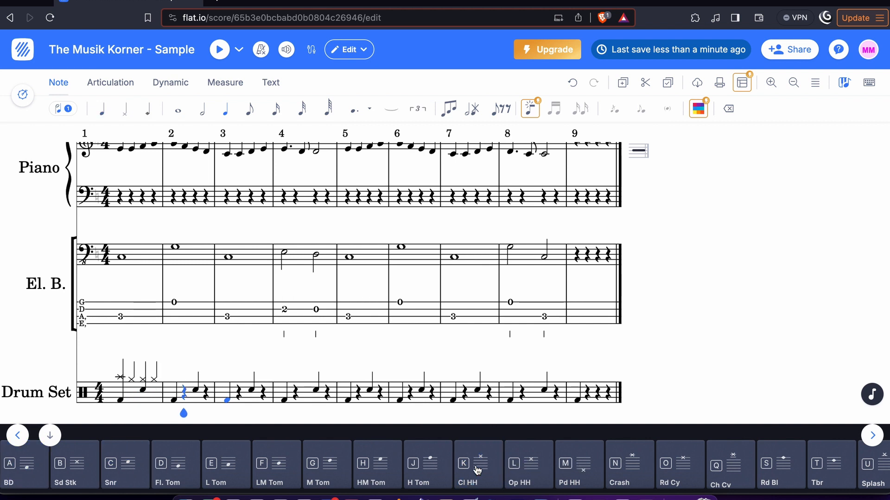
left_click(477, 468)
left_click(477, 468)
left_click(477, 469)
left_click(477, 469)
left_click(477, 469)
left_click(477, 469)
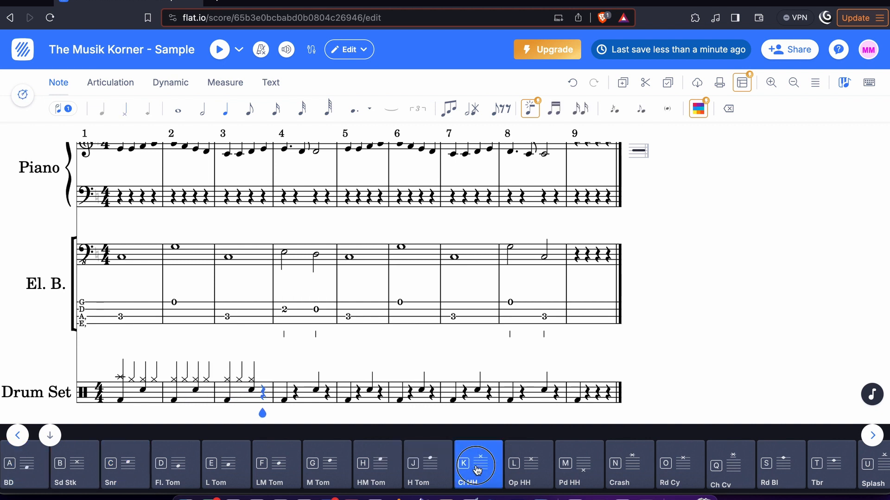
left_click(477, 469)
left_click(477, 469)
left_click(477, 469)
left_click(477, 469)
left_click(477, 469)
left_click(478, 469)
left_click(477, 469)
left_click(477, 469)
left_click(478, 469)
left_click(477, 469)
left_click(477, 468)
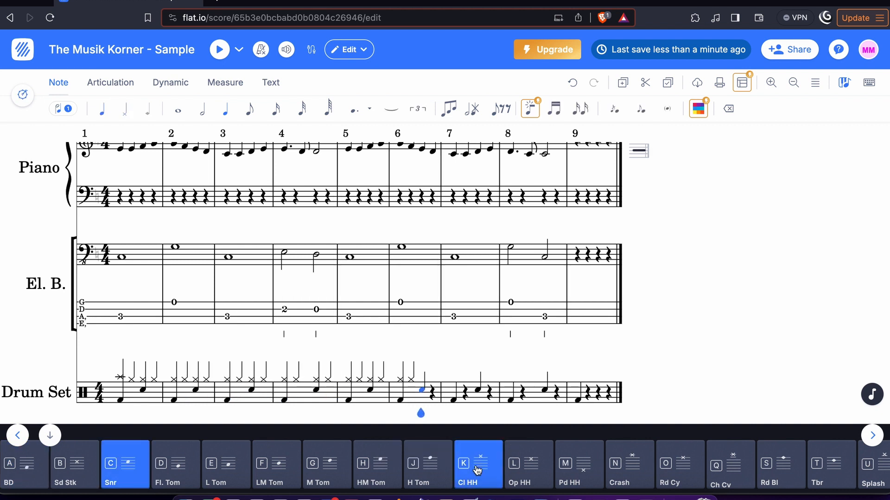
left_click(477, 469)
left_click(478, 469)
left_click(477, 469)
left_click(477, 469)
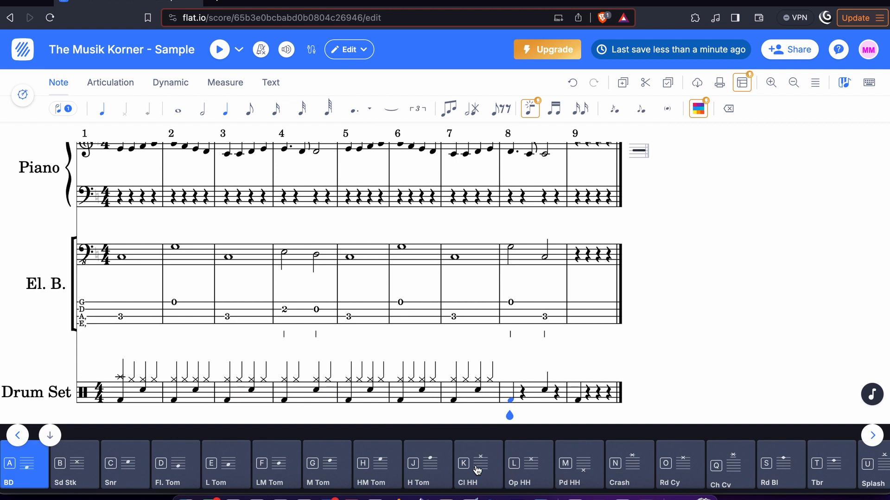
left_click(477, 469)
left_click(477, 469)
left_click(477, 468)
left_click(477, 468)
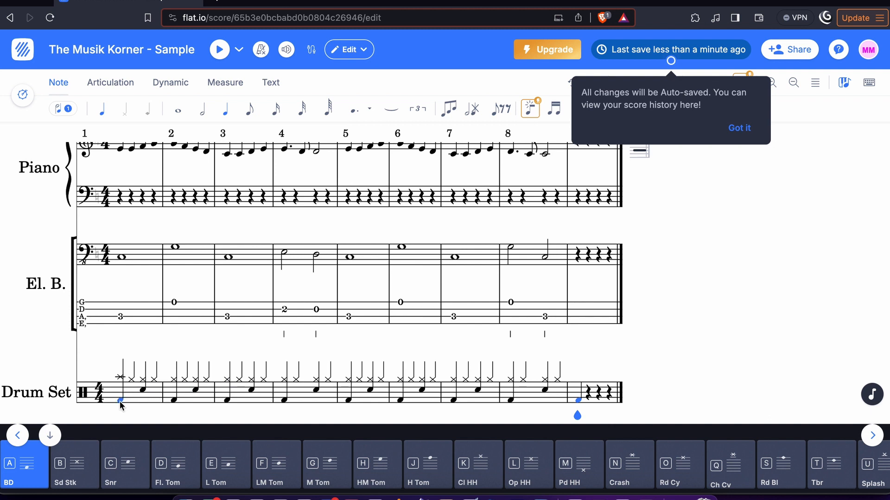
left_click(579, 377)
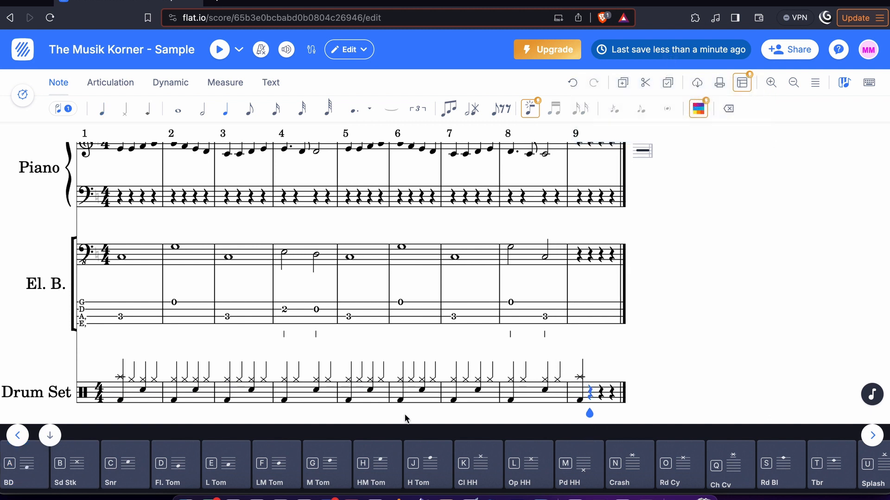
Play the score back from measure 1 and check the piano, electric bass and drum set parts
left_click(108, 330)
key("space")
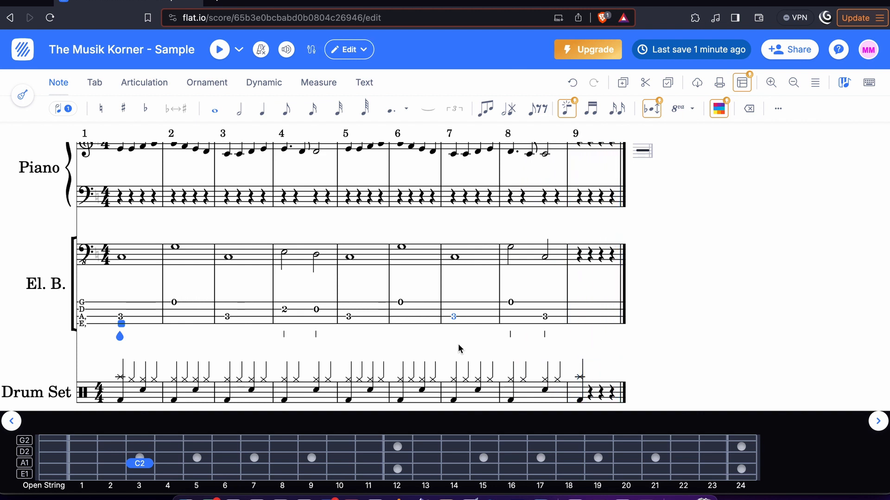
scroll(512, 268, "up", 1)
scroll(512, 266, "up", 4)
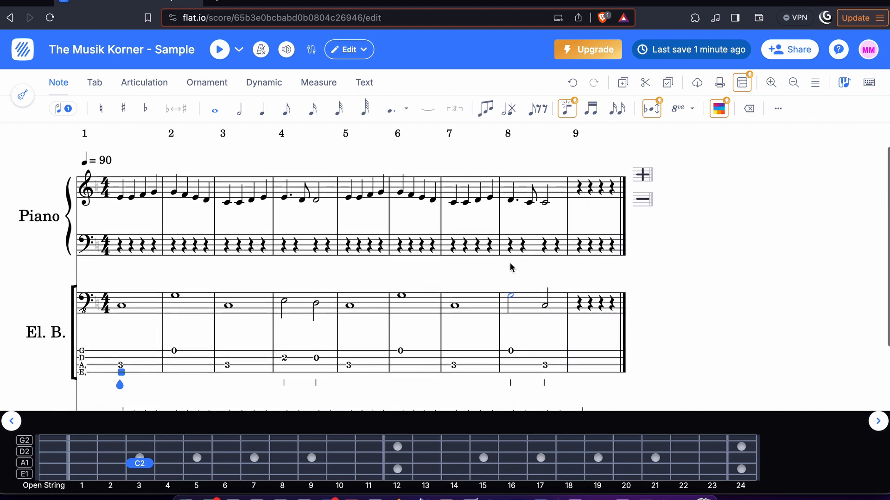
scroll(528, 273, "down", 4)
scroll(529, 273, "down", 3)
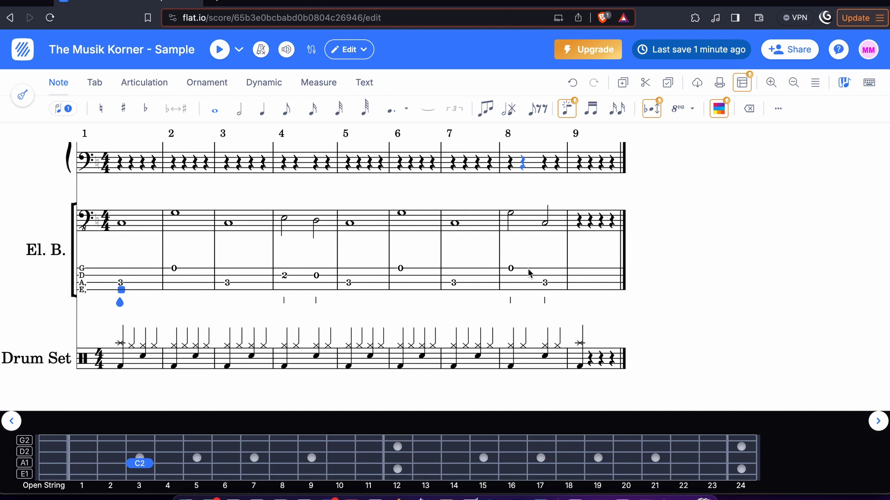
Select the first beat of the drum set, electric bass and piano bass-clef staves in turn to show each instrument's note-input display
left_click(316, 355)
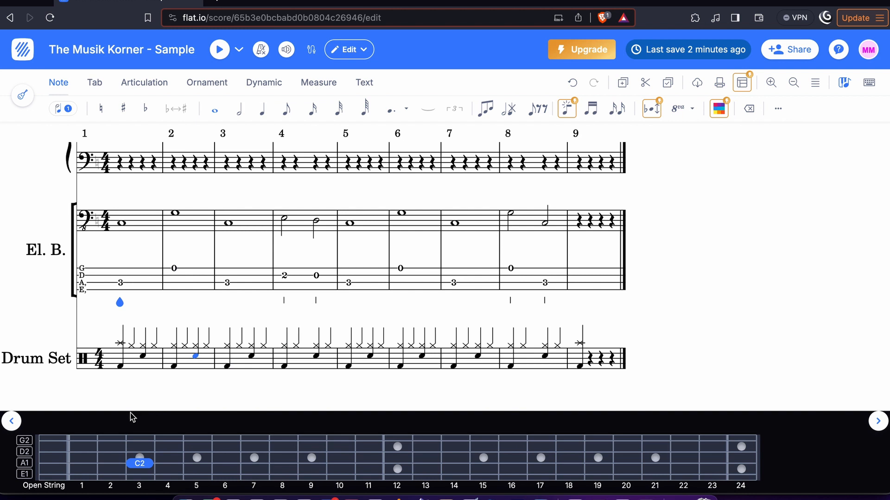
left_click(120, 368)
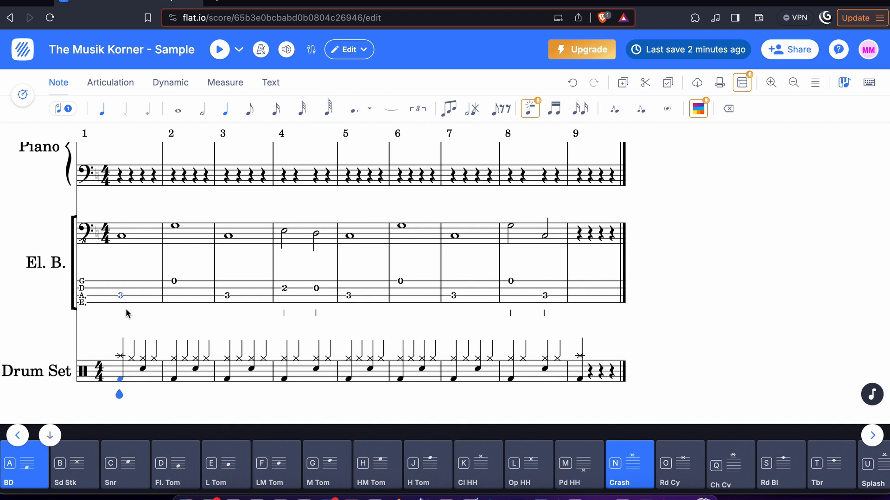
left_click(116, 270)
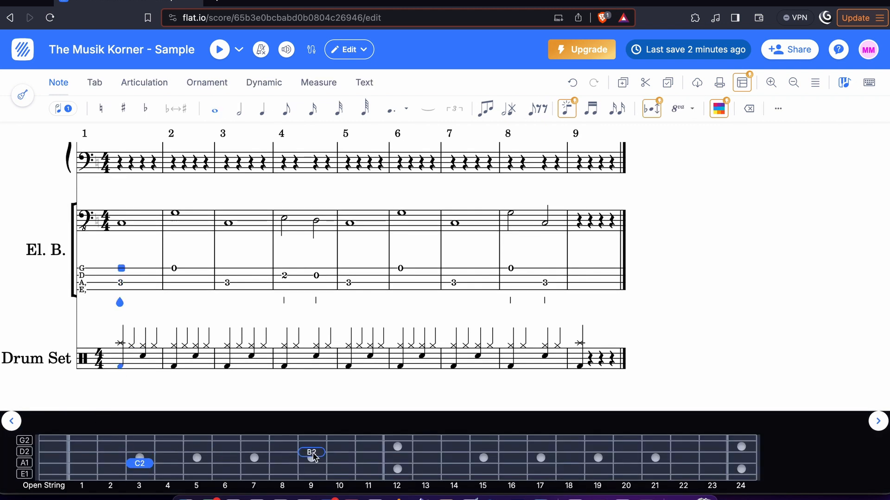
left_click(121, 162)
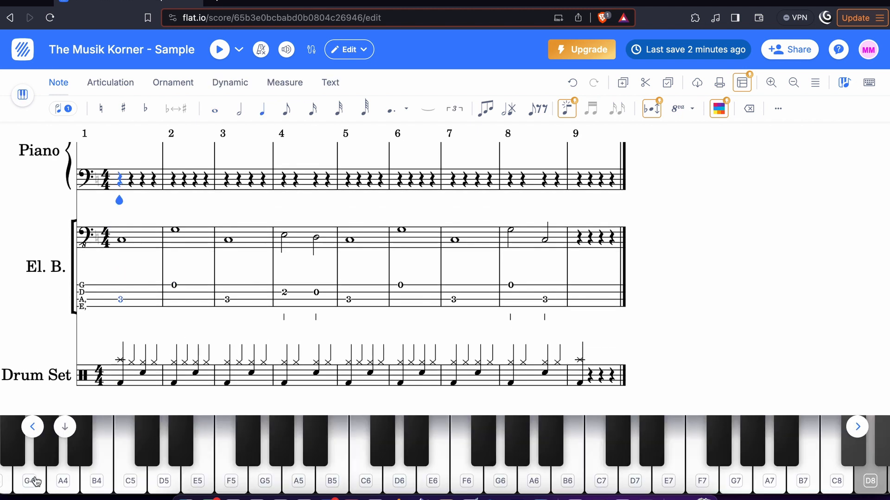
Examine the piano, electric bass and drum set staves across all nine measures
scroll(182, 228, "up", 2)
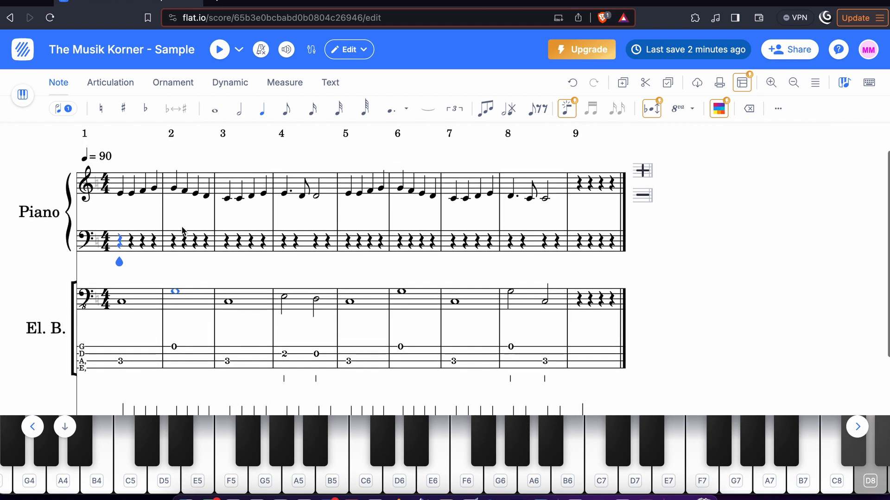
scroll(181, 227, "down", 2)
scroll(182, 231, "down", 1)
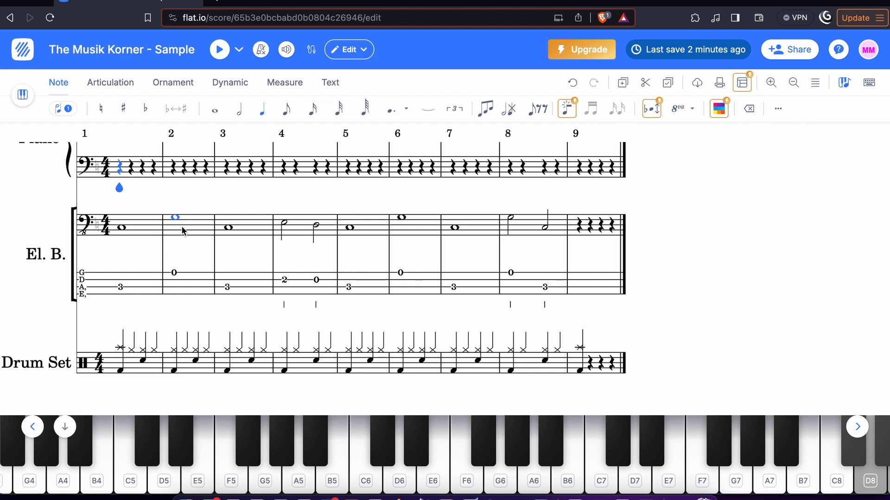
scroll(203, 247, "up", 3)
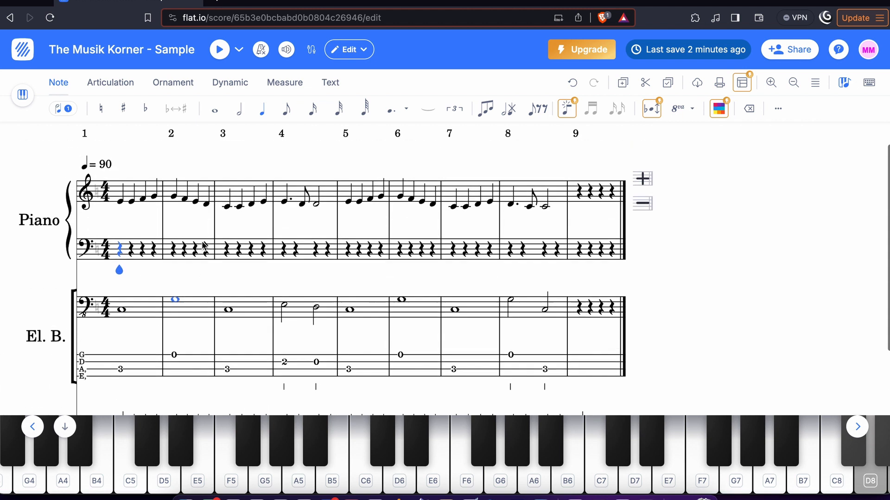
scroll(202, 247, "down", 3)
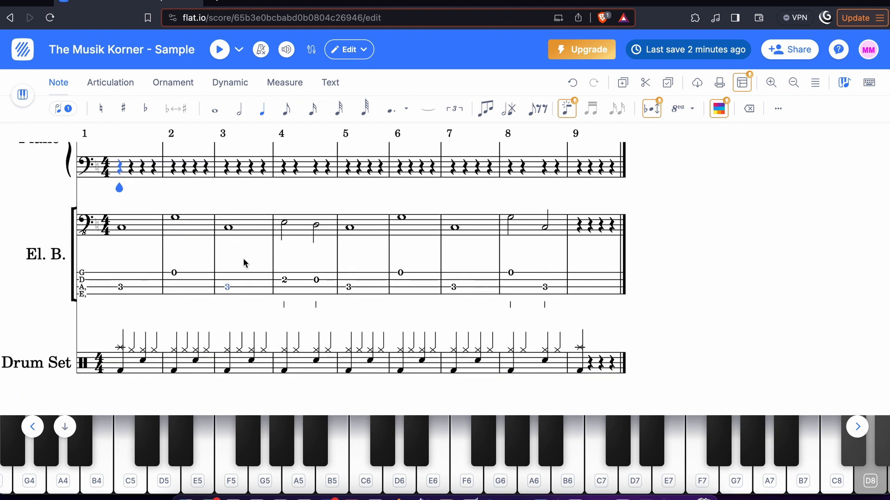
left_click(245, 262)
scroll(244, 263, "up", 2)
left_click(243, 286)
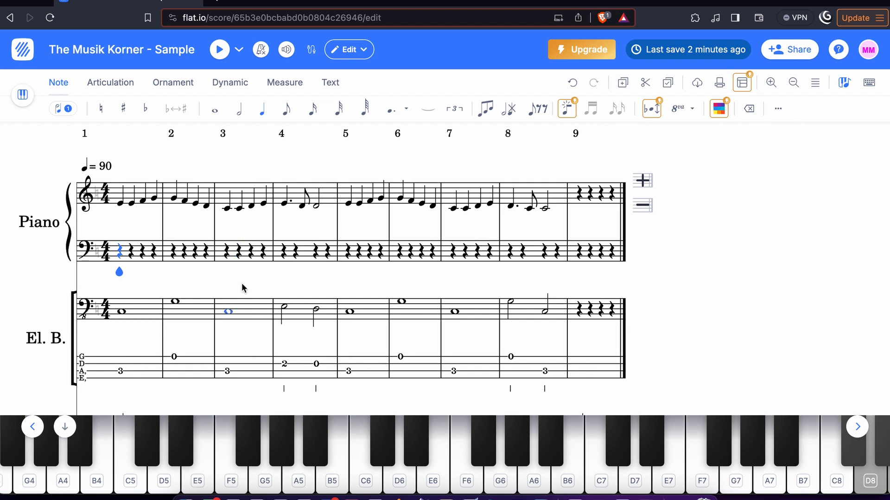
scroll(241, 288, "down", 3)
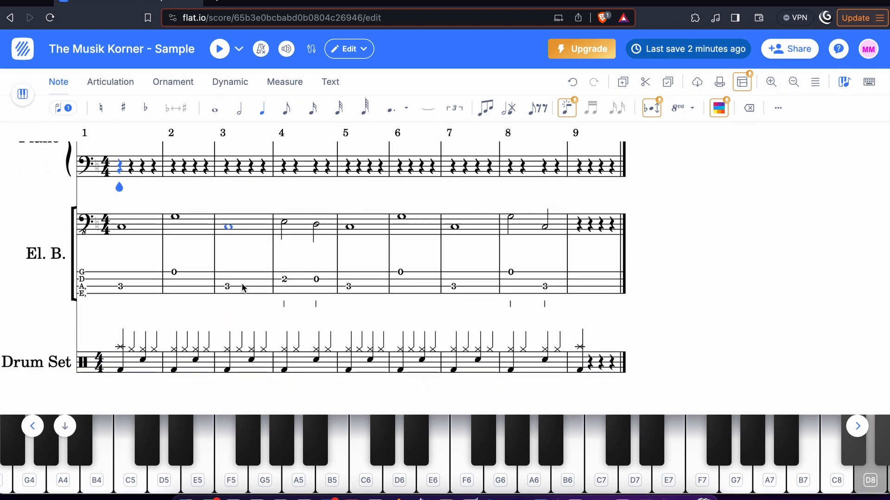
scroll(221, 244, "up", 3)
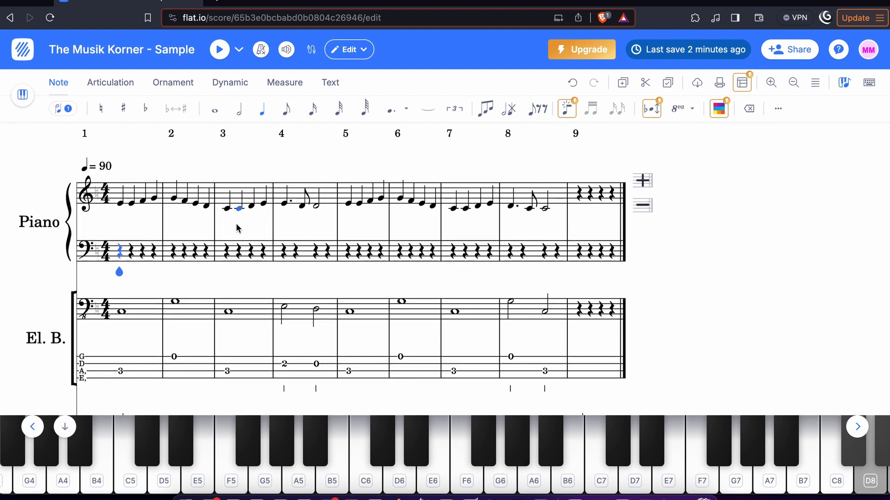